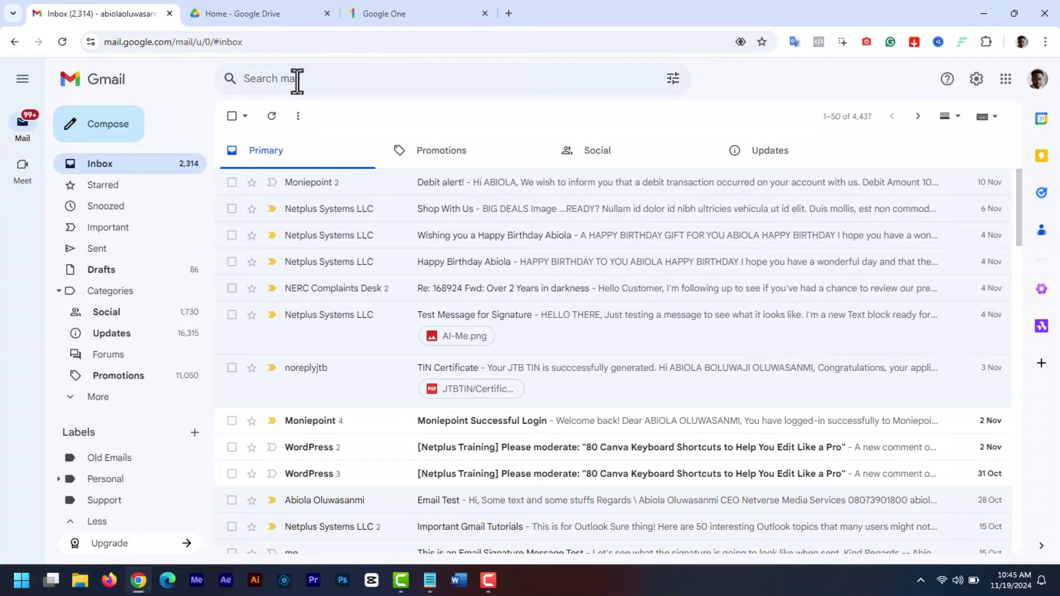
Step: Search the mailbox for 'has:attachment larger:10M' and scroll through the results
click(297, 80)
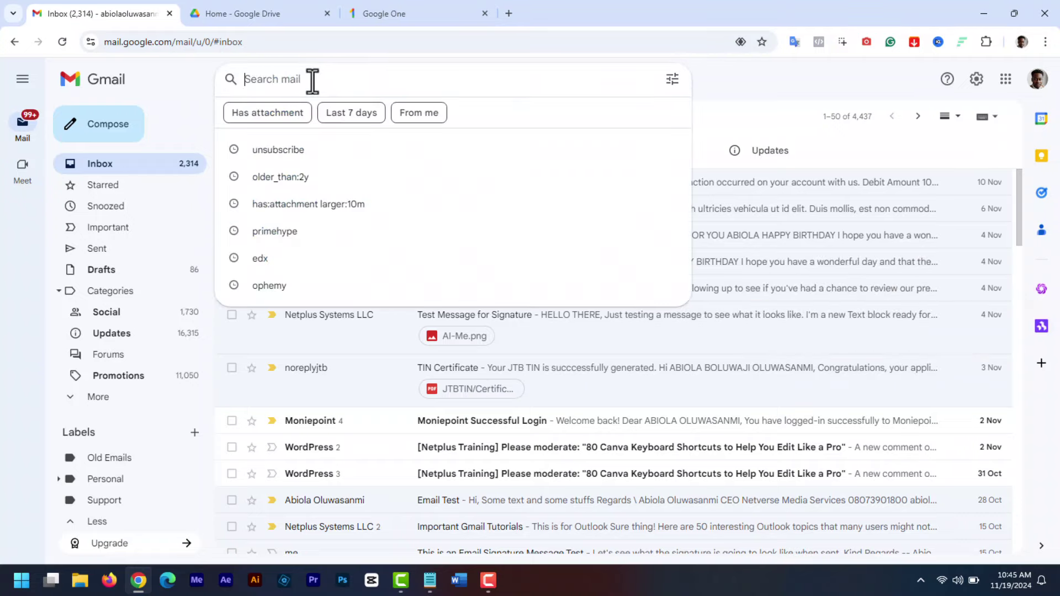
text(has:attachment larger:10M)
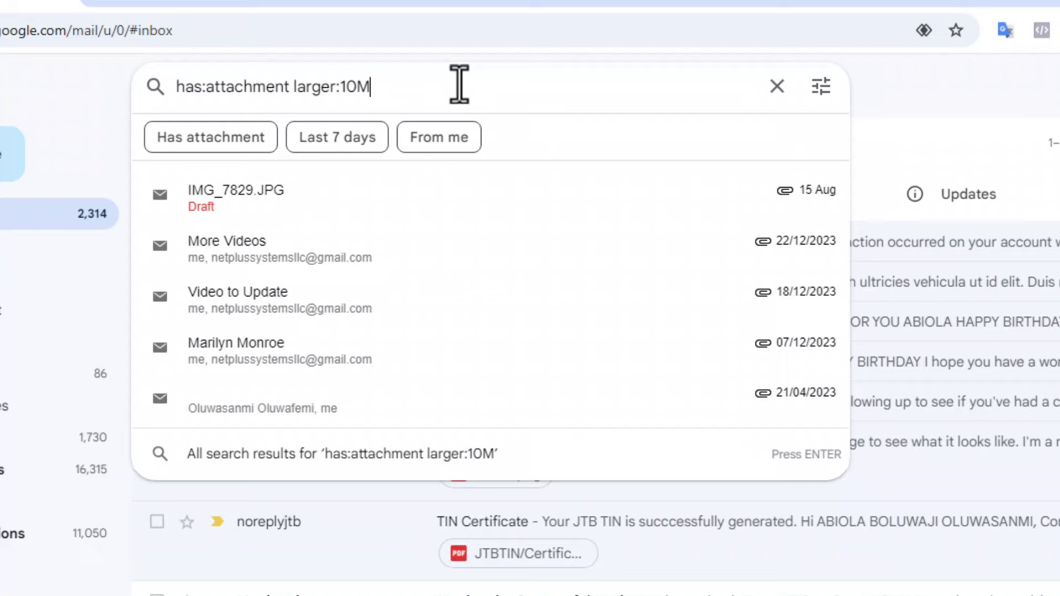
key(Return)
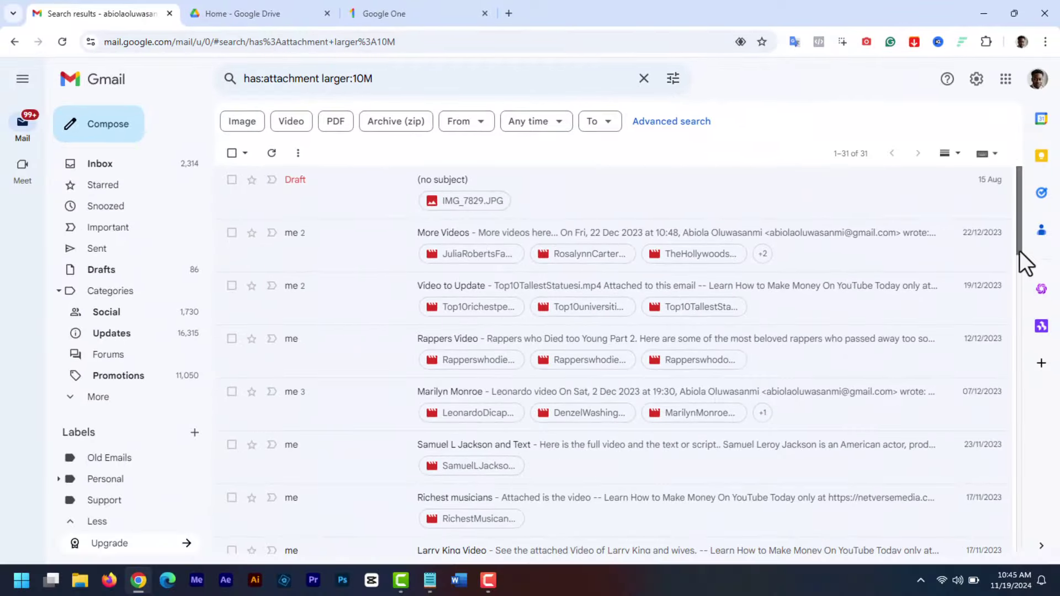
scroll(1019, 250, down, 10)
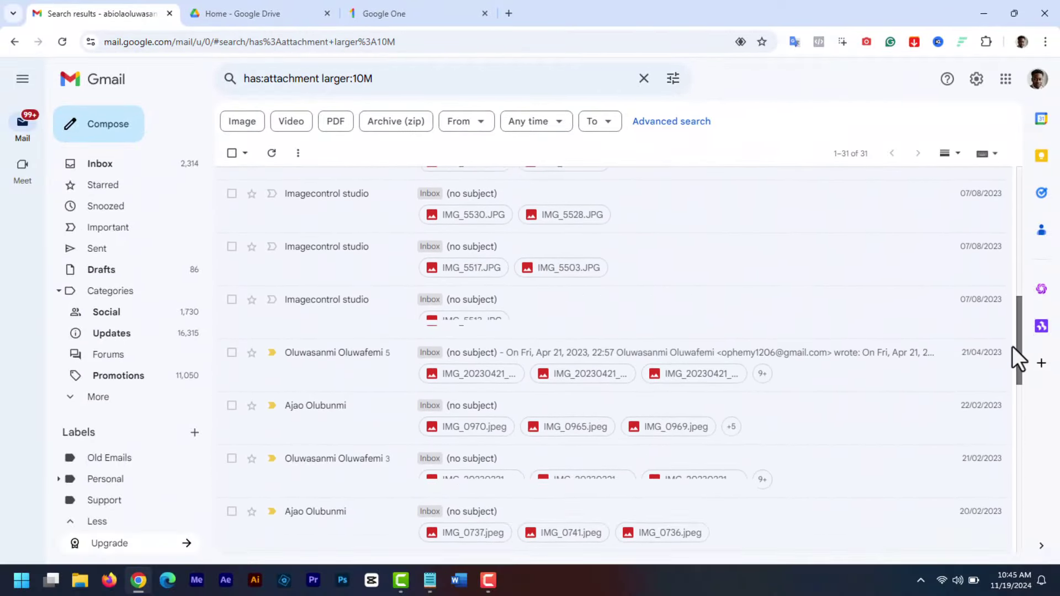
scroll(1006, 364, down, 1)
scroll(1020, 375, down, 4)
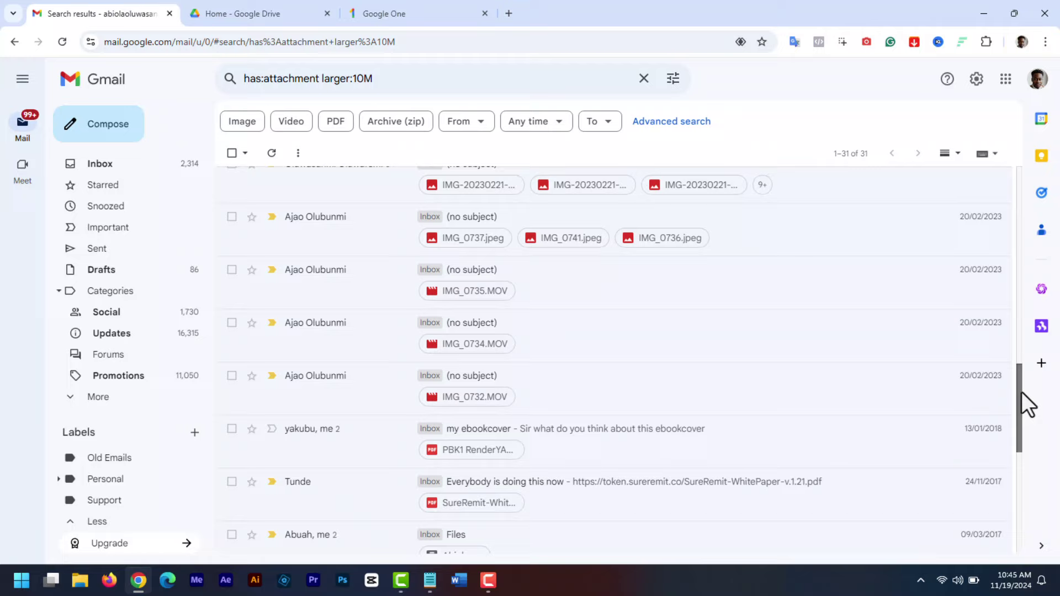
drag(1022, 393, 1021, 458)
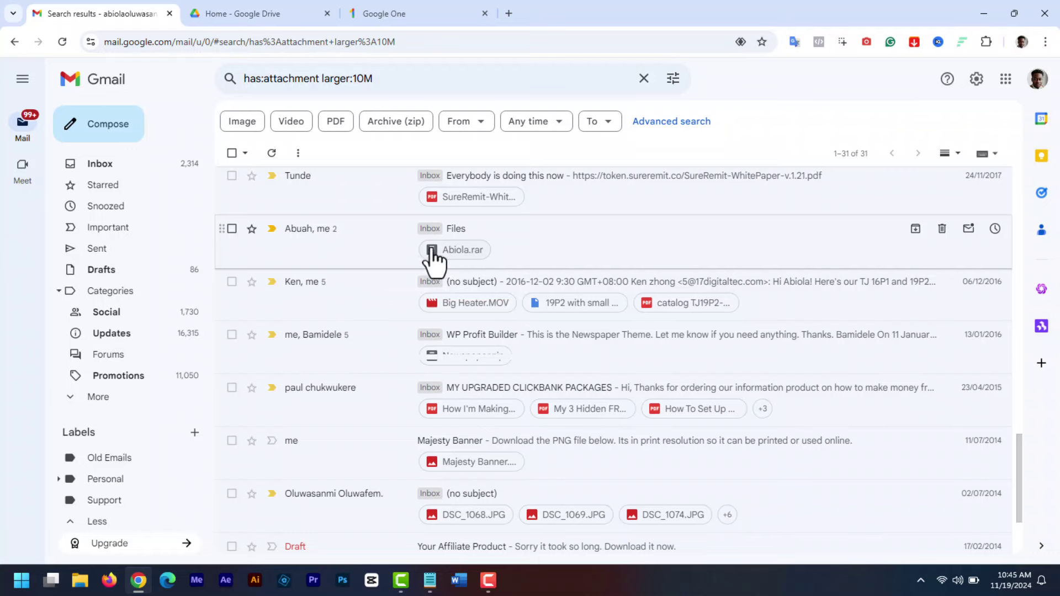
Step: Back in the inbox, run an advanced search for mails with attachments larger than 5 MB
click(103, 165)
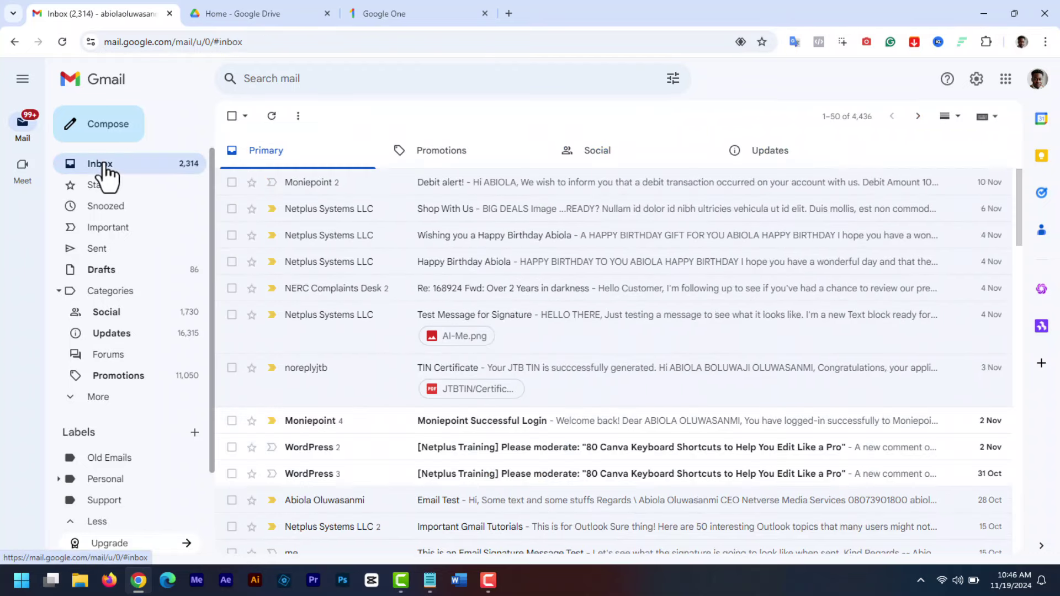
click(672, 80)
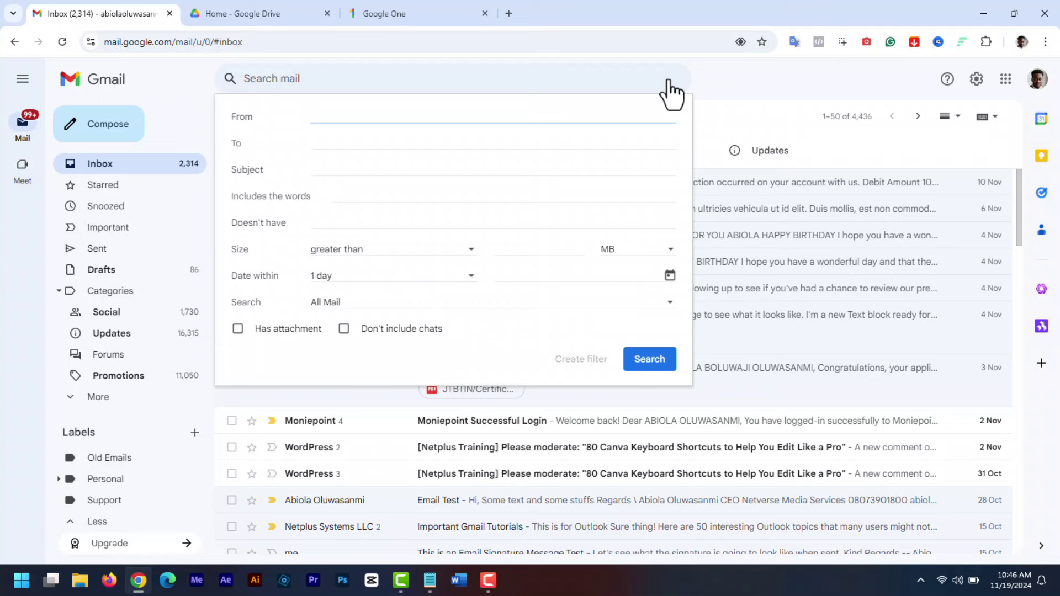
click(238, 329)
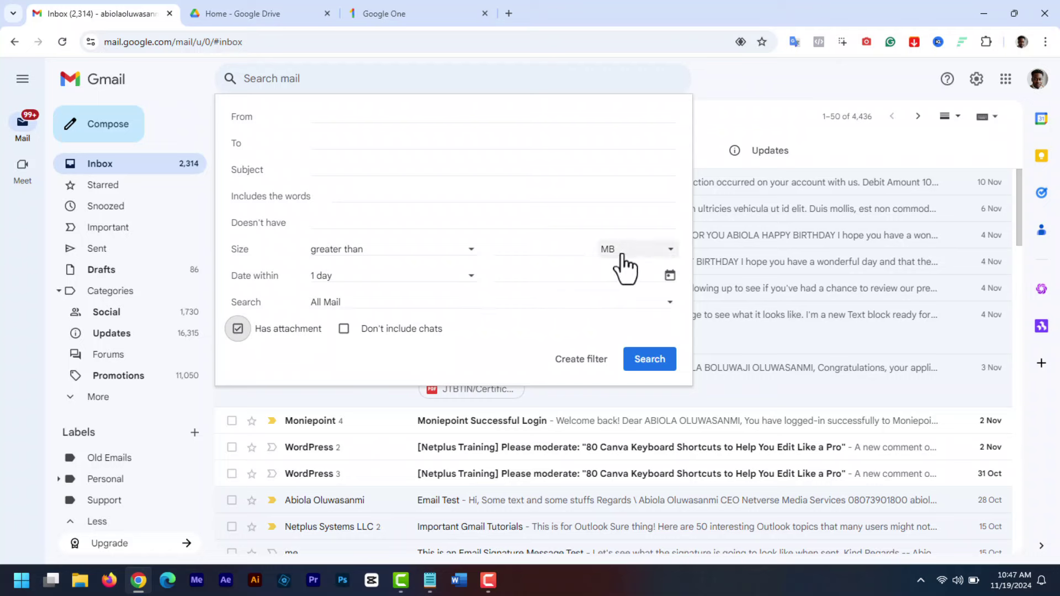
click(512, 250)
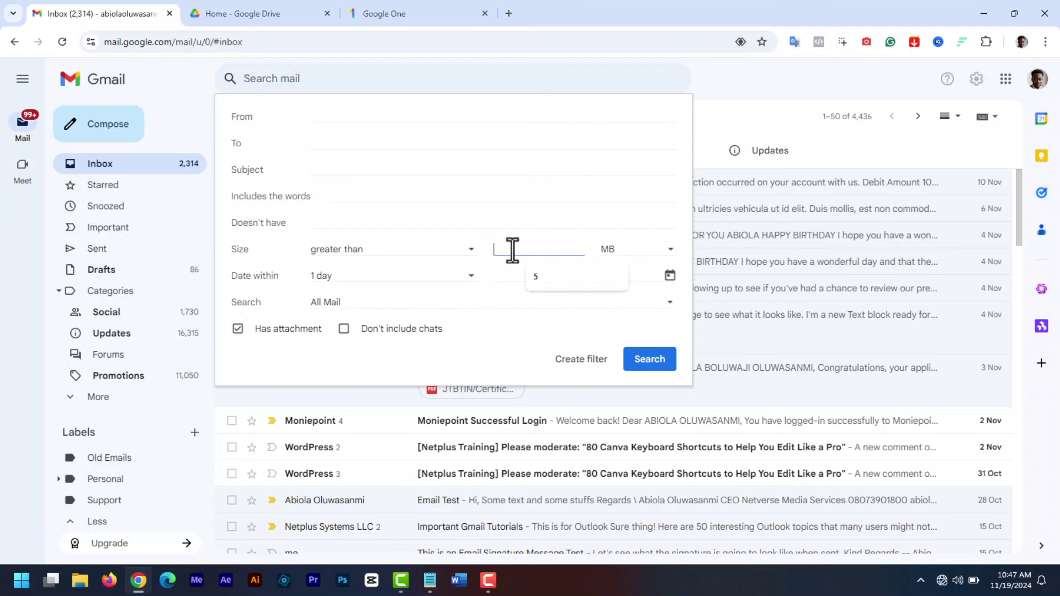
click(640, 357)
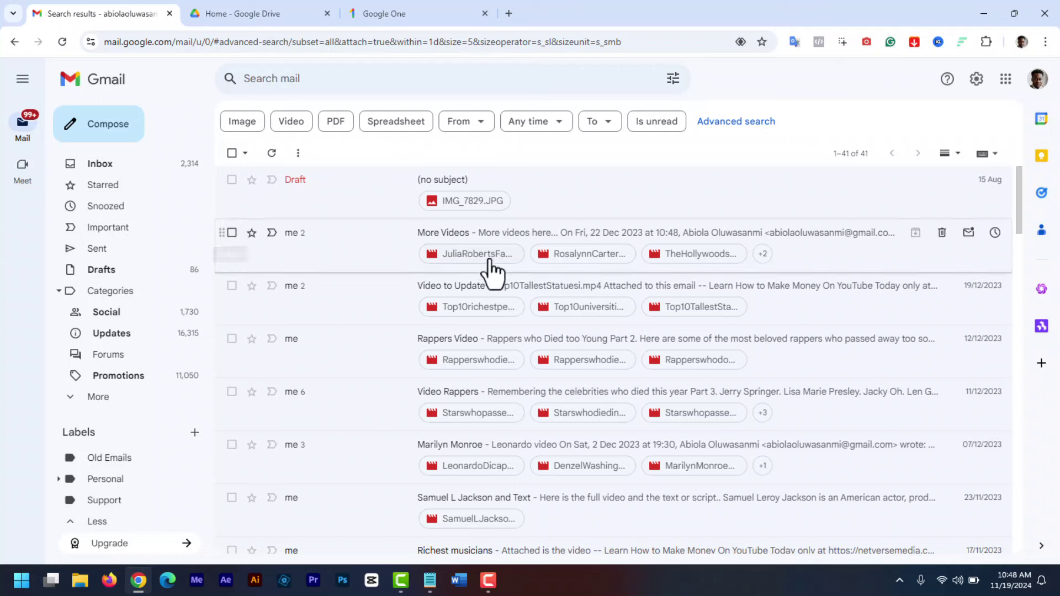
Step: Select only the More Videos mail and move it to the Bin
click(231, 233)
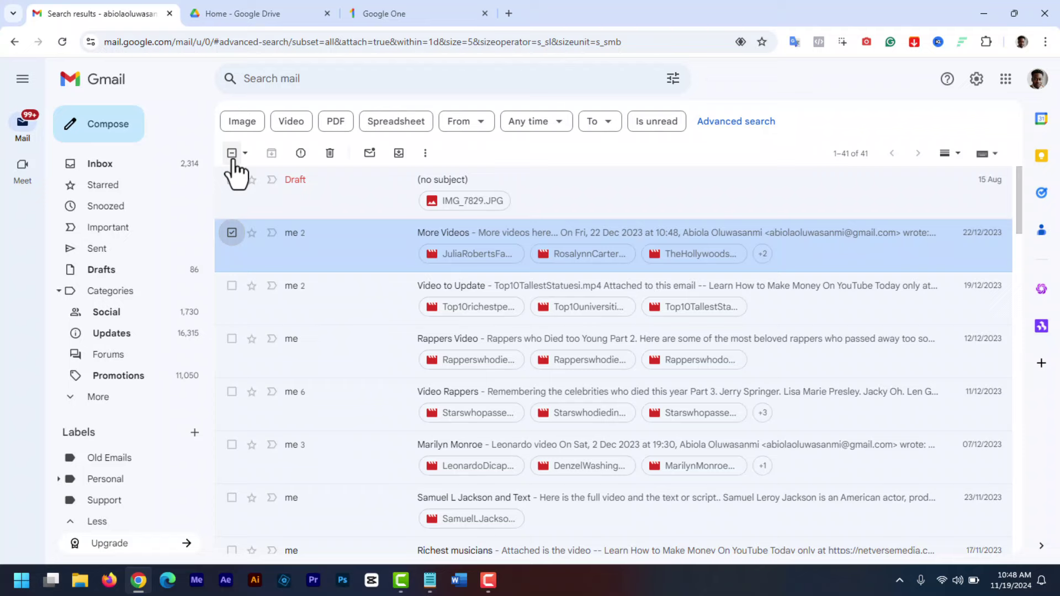
click(232, 153)
click(232, 153)
click(231, 154)
click(232, 232)
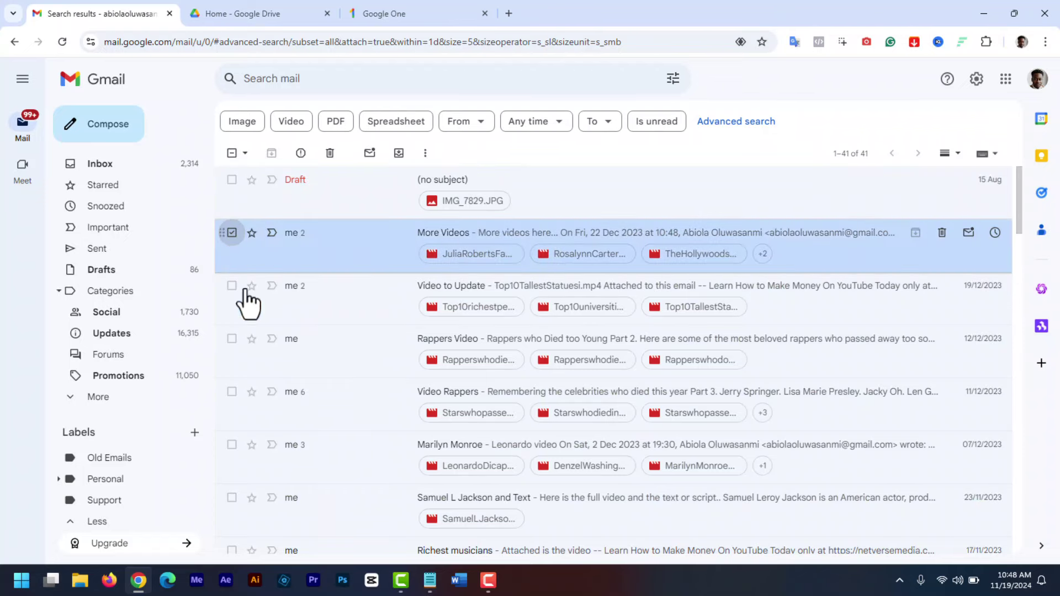
click(327, 154)
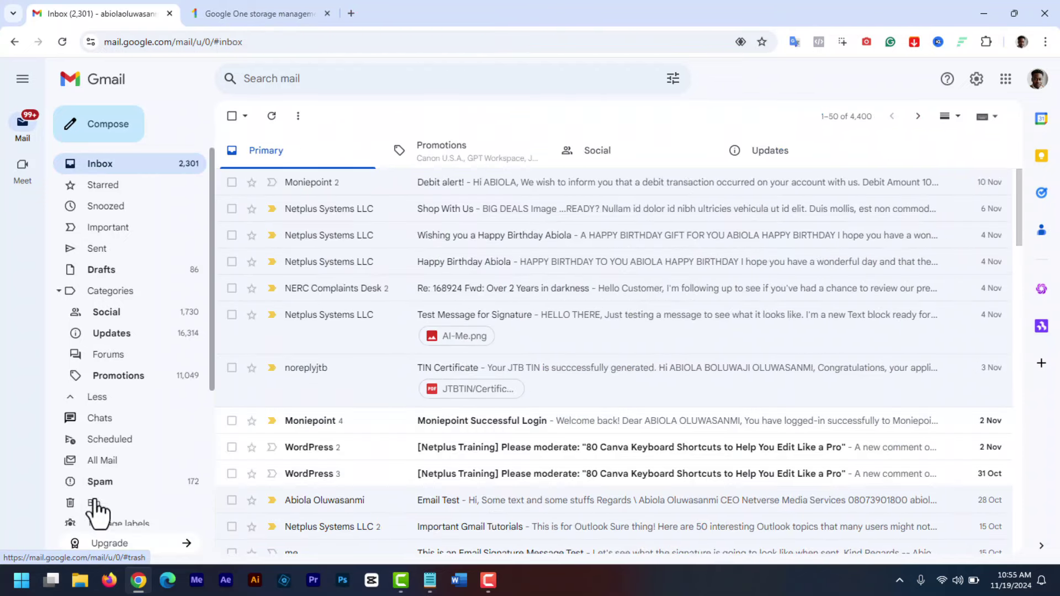
Step: Permanently delete all 82 Bin conversations, emptying the Bin
click(95, 504)
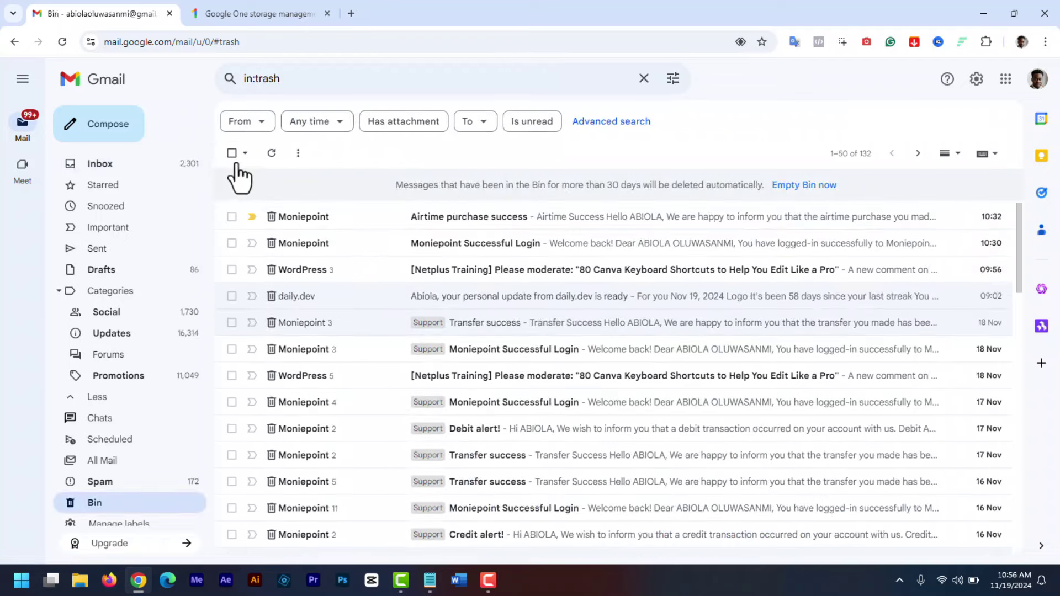
click(232, 153)
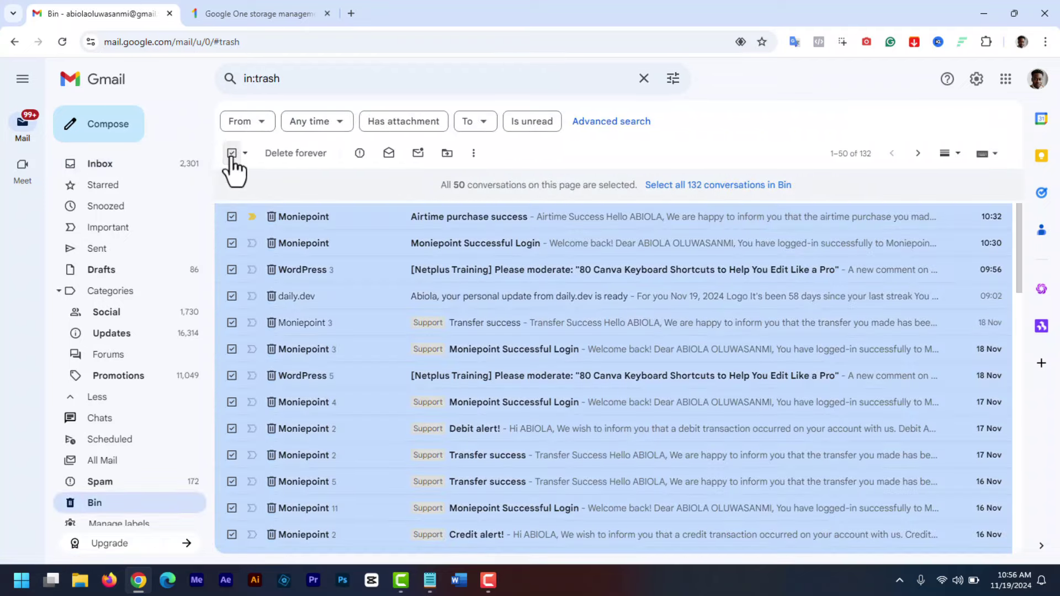
click(284, 157)
click(798, 185)
click(677, 350)
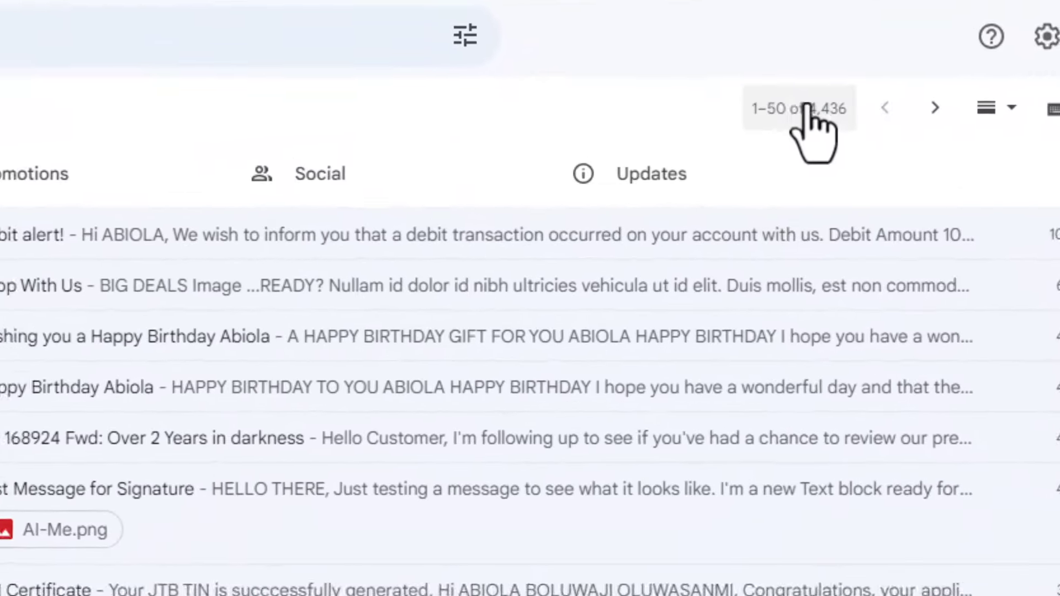
Step: Sort the inbox oldest first, showing conversations 4,401–4,436 from April 2011
click(836, 116)
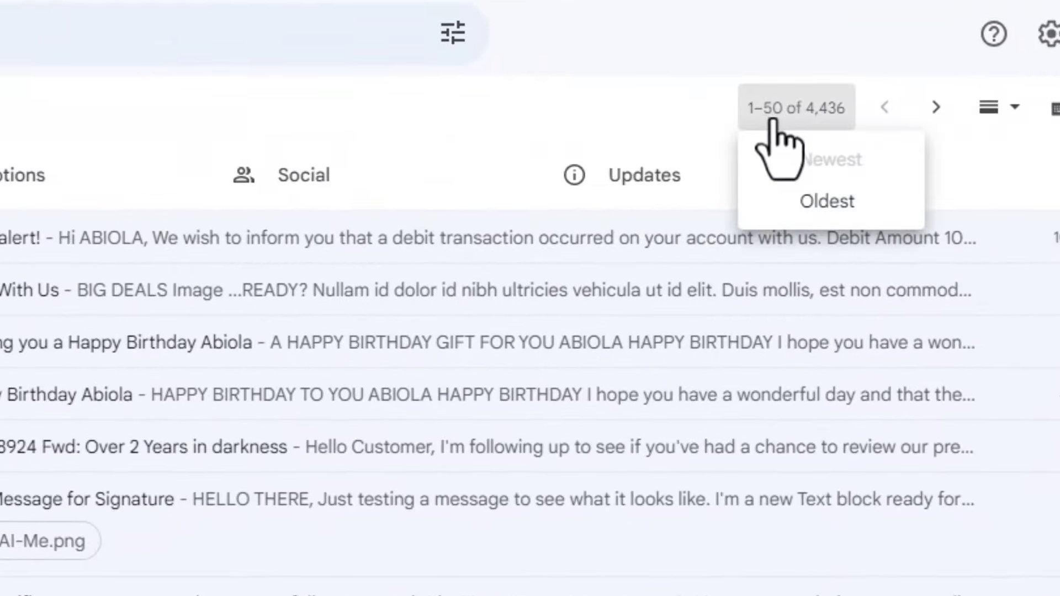
click(827, 202)
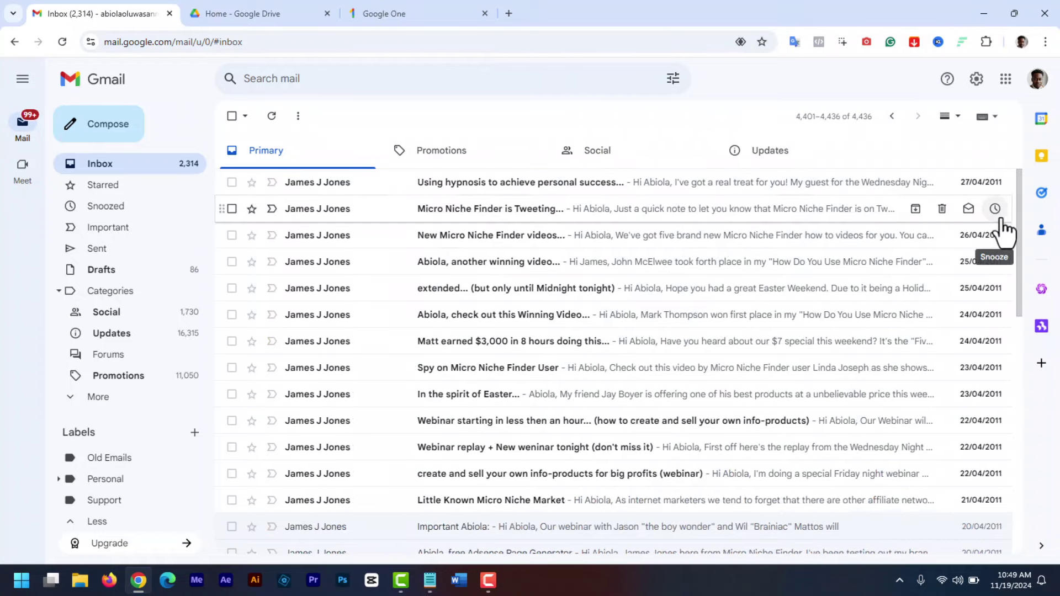
Step: Select all 36 oldest conversations on the inbox page
click(232, 182)
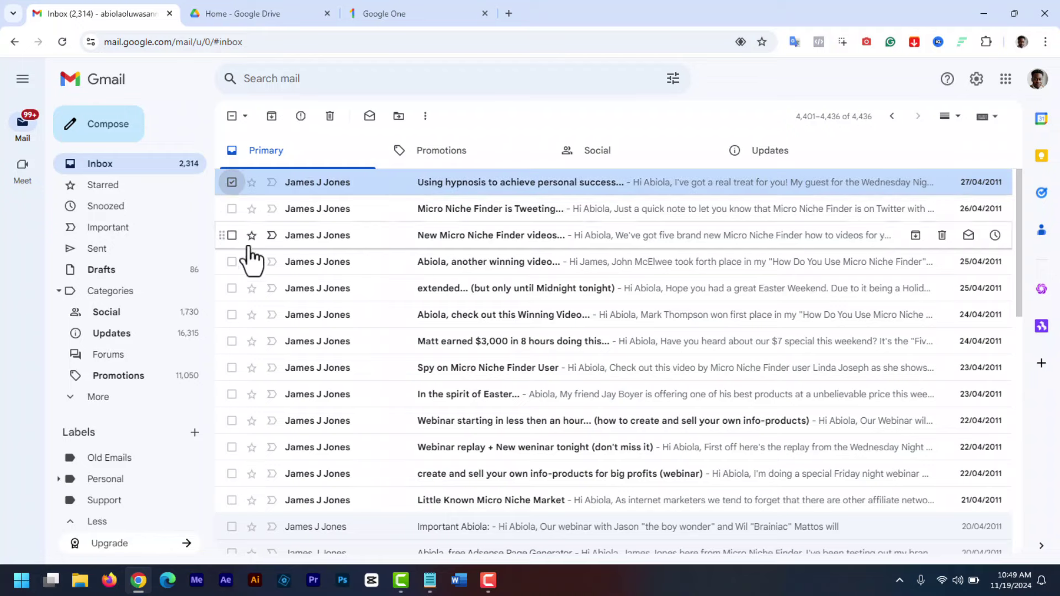
click(231, 182)
click(232, 116)
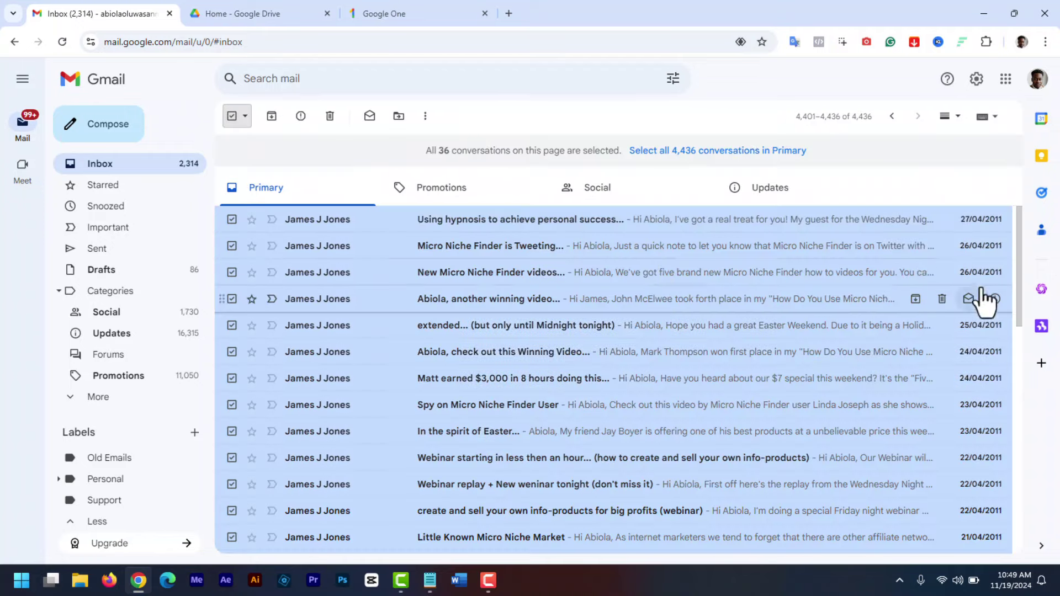
drag(1017, 227, 1020, 454)
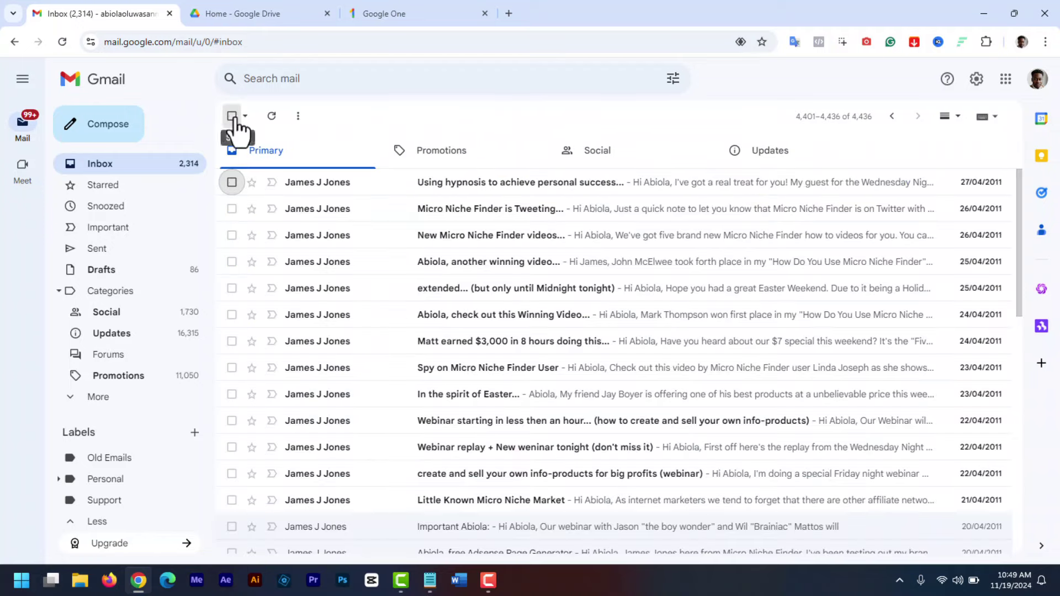
click(232, 117)
drag(1018, 251, 1022, 492)
scroll(885, 290, up, 5)
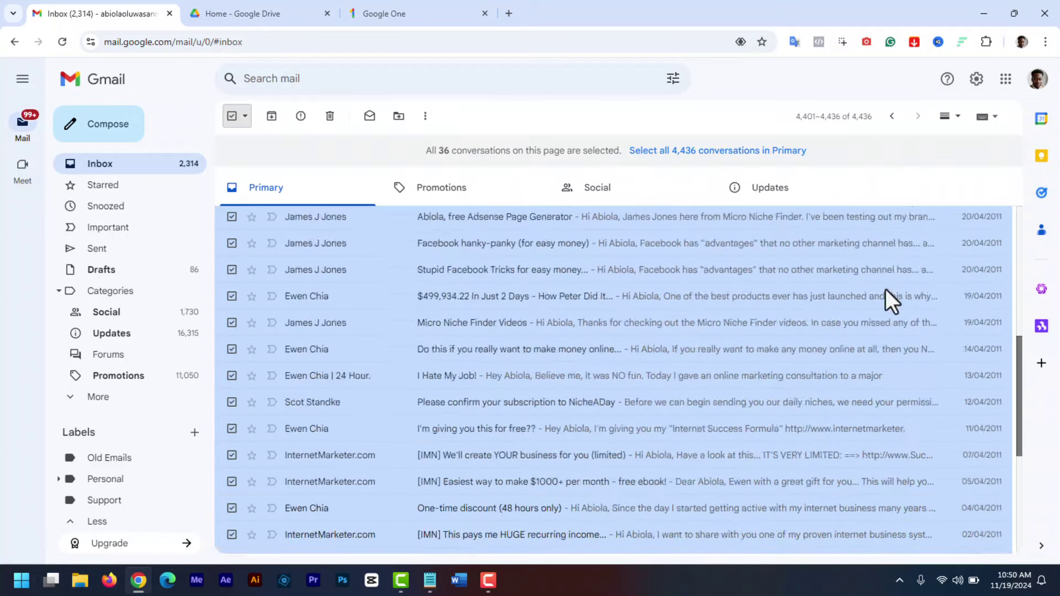
scroll(662, 249, down, 5)
Step: Move the 36 selected conversations to the Bin, leaving nothing selected
click(329, 116)
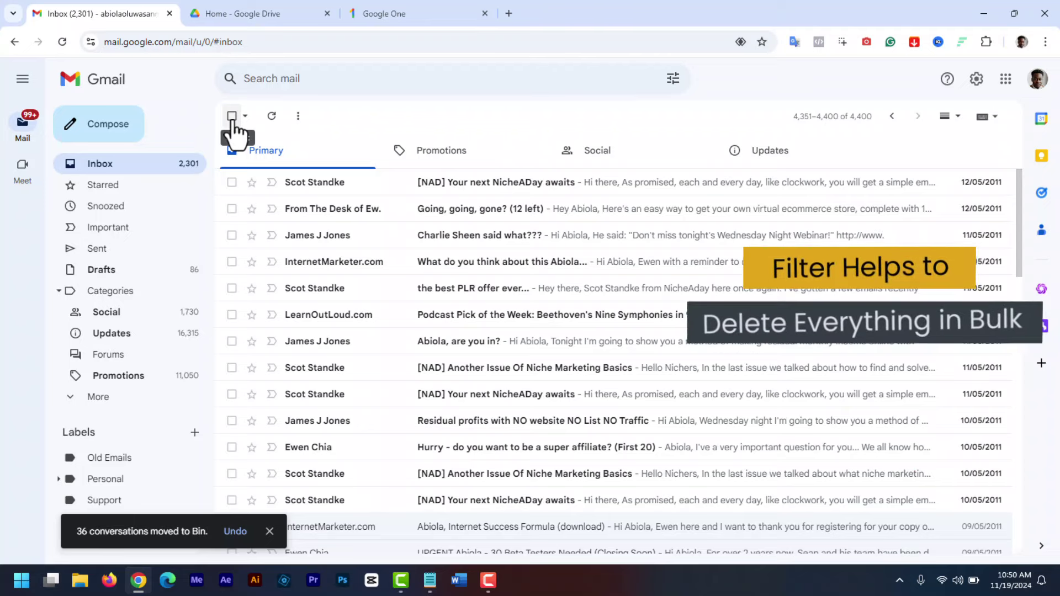
click(232, 116)
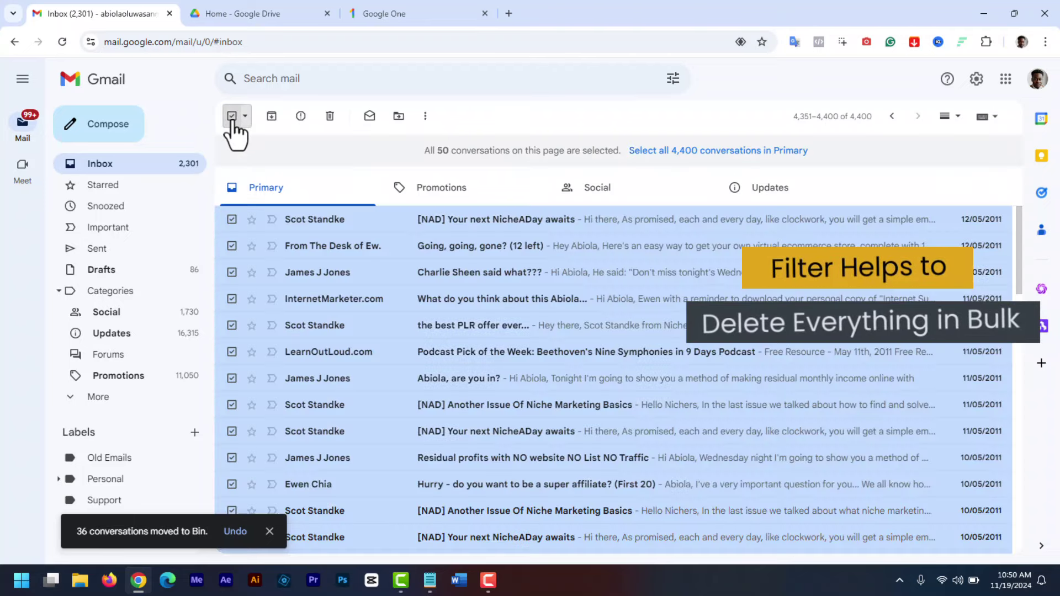
click(232, 117)
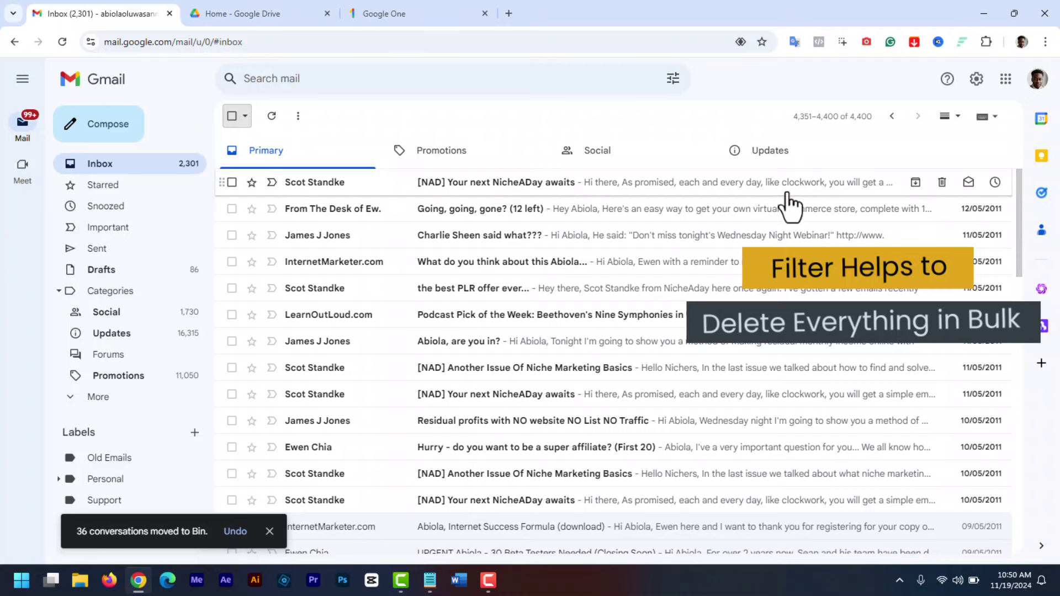
Step: Create a Gmail filter with 'older_than:2y' in Includes the words, confirming the warning
click(976, 80)
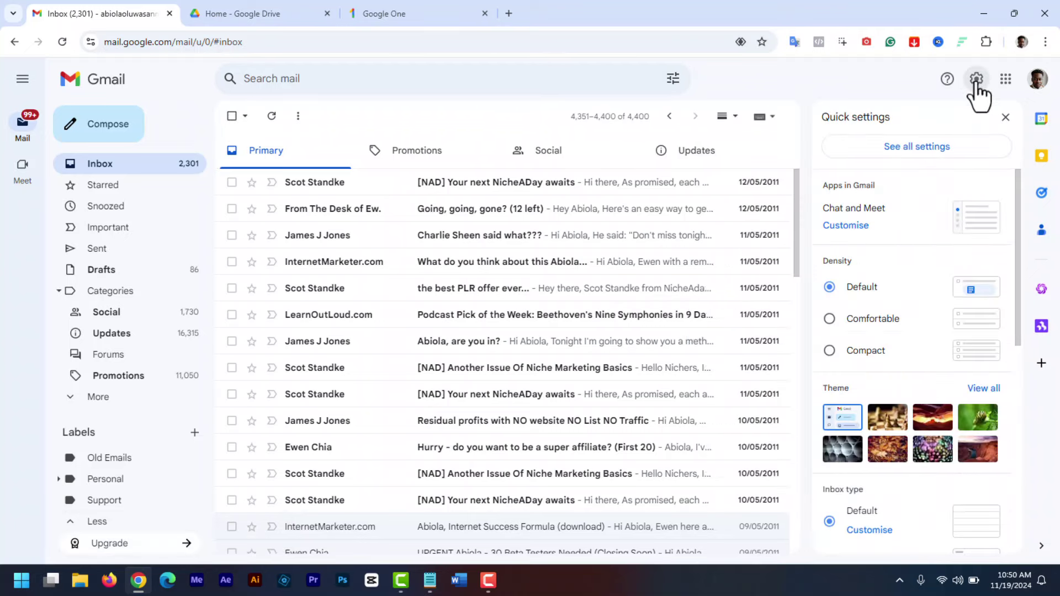
click(917, 147)
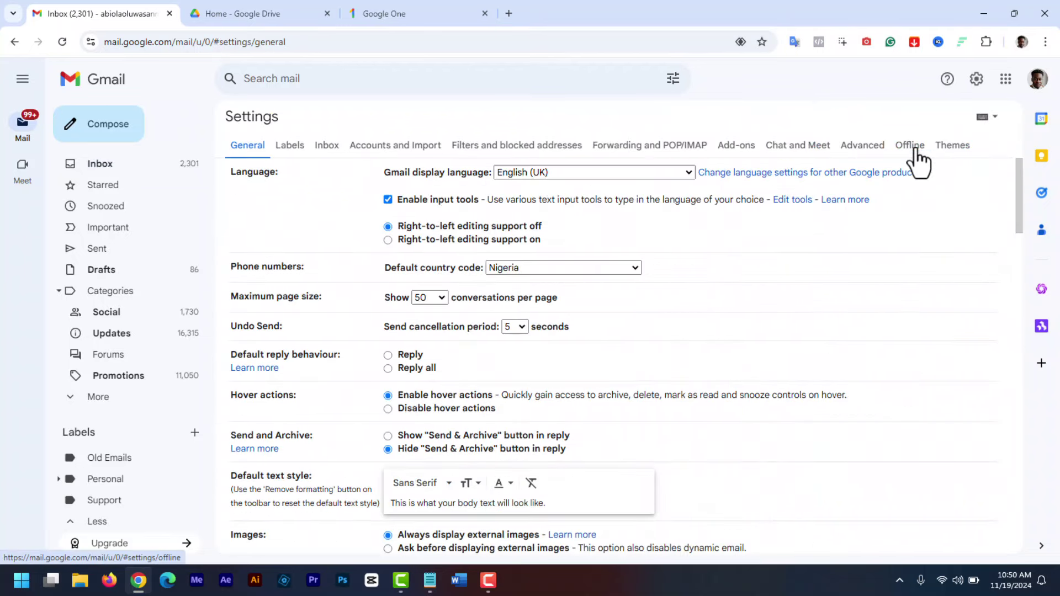
click(469, 146)
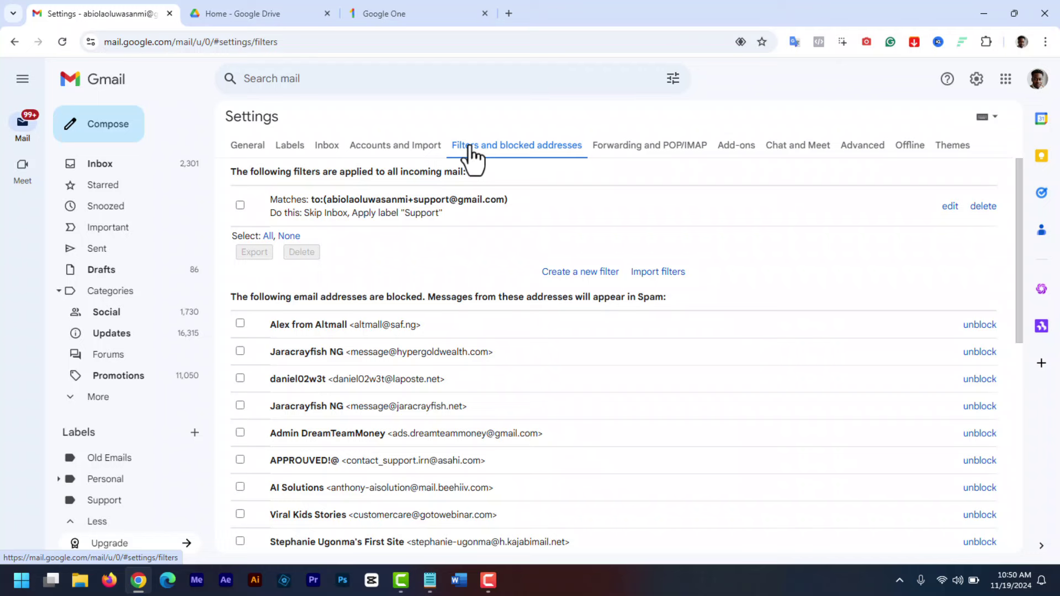
click(588, 273)
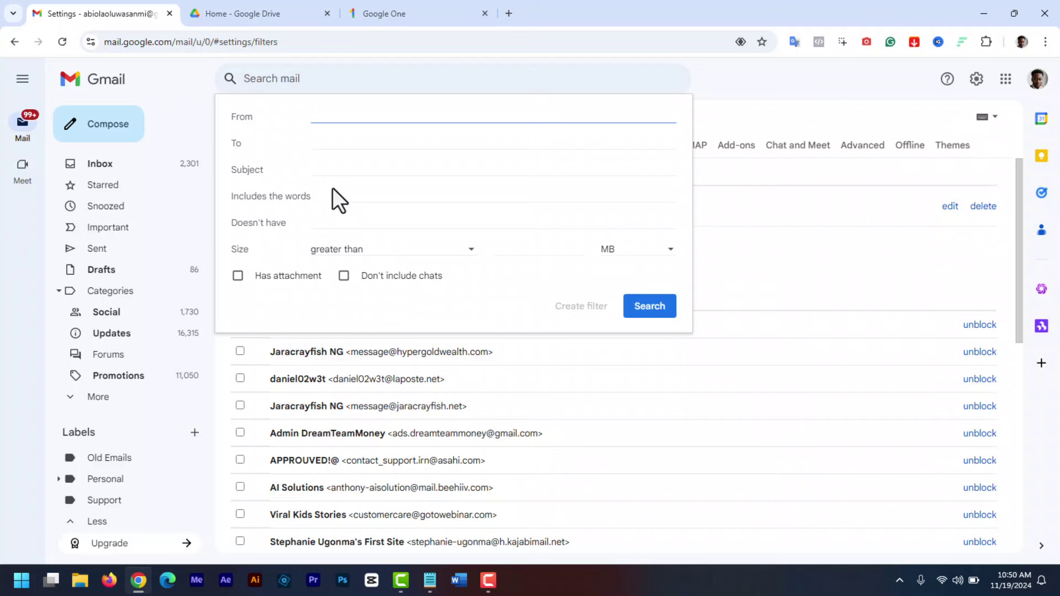
click(348, 198)
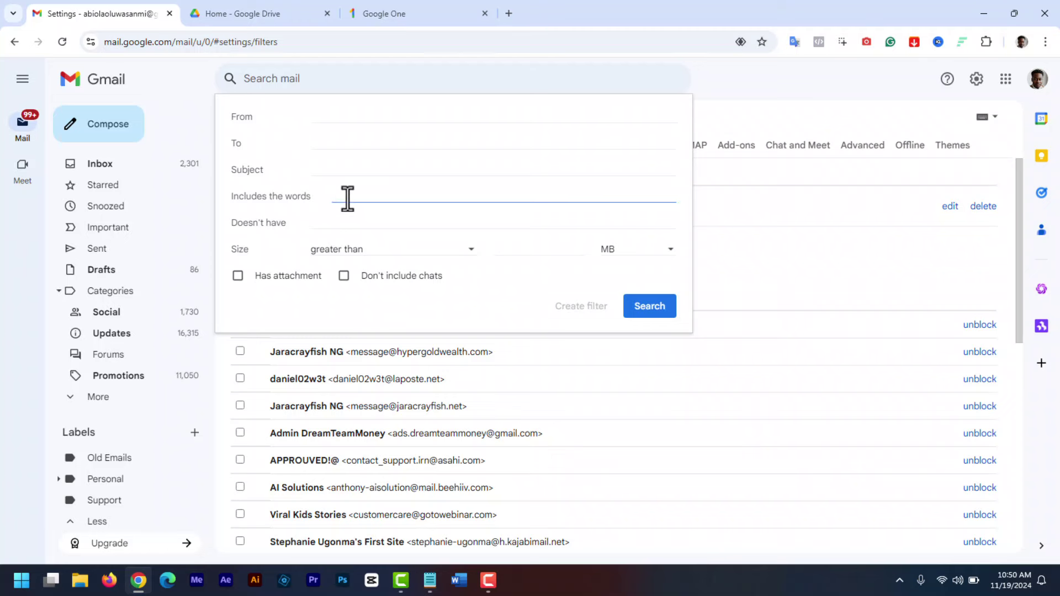
text(older_than:2y)
click(579, 308)
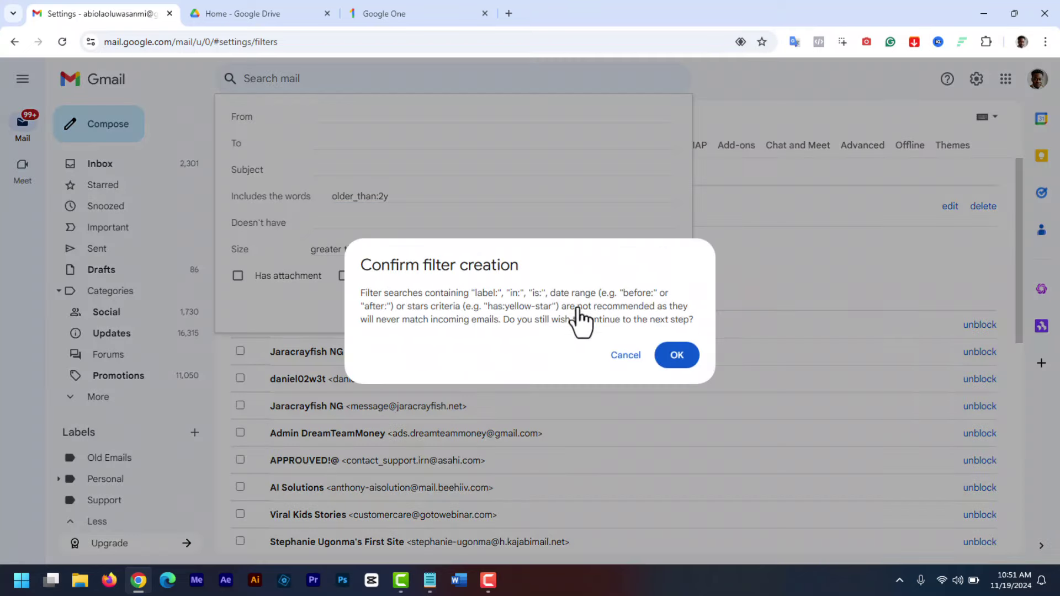
click(662, 355)
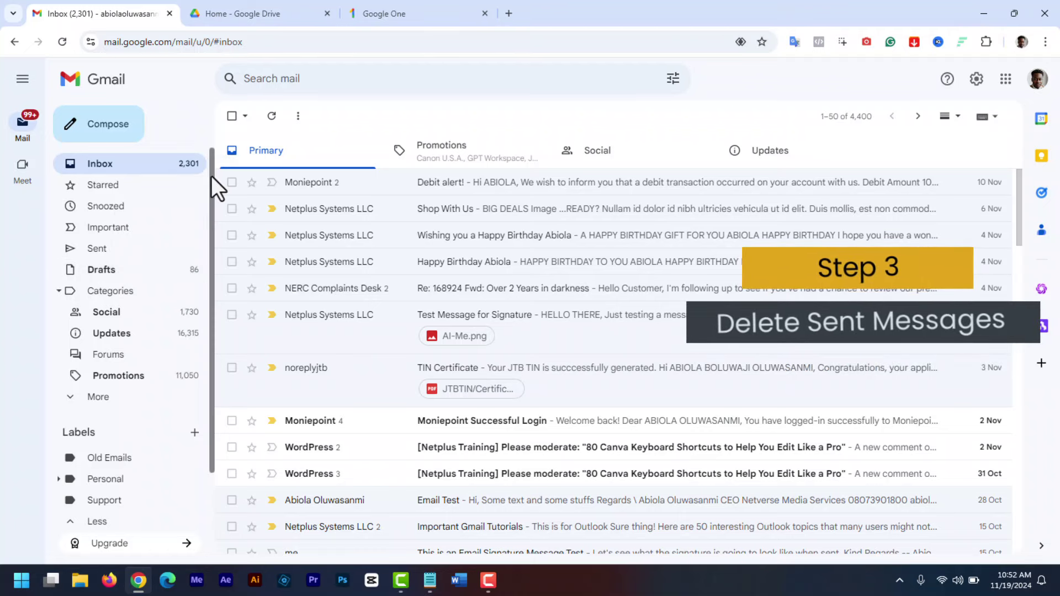
Step: Select all 50 Sent Mail conversations and delete them
scroll(210, 182, down, 1)
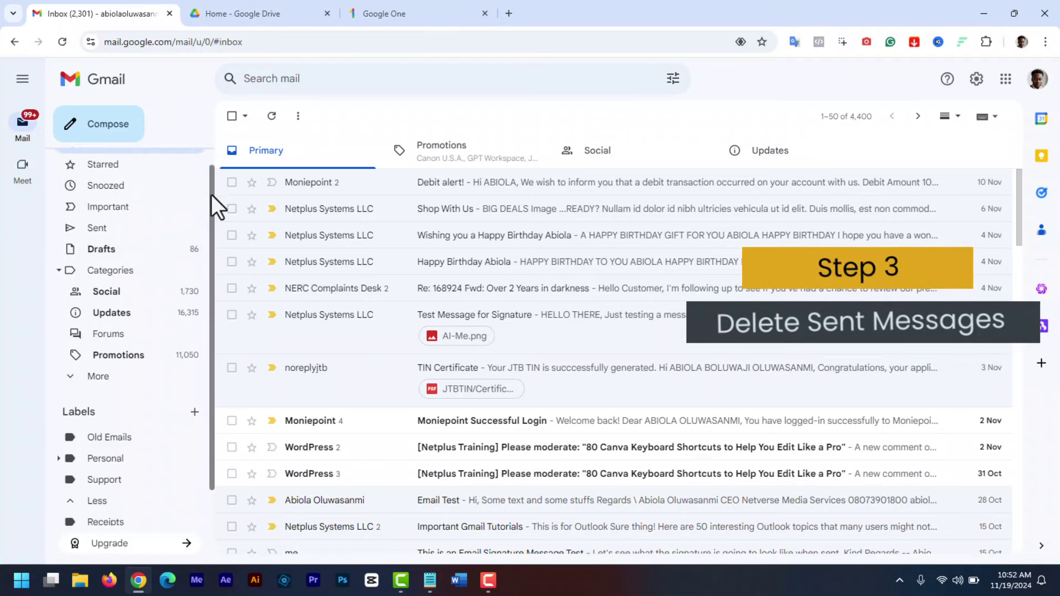
click(100, 228)
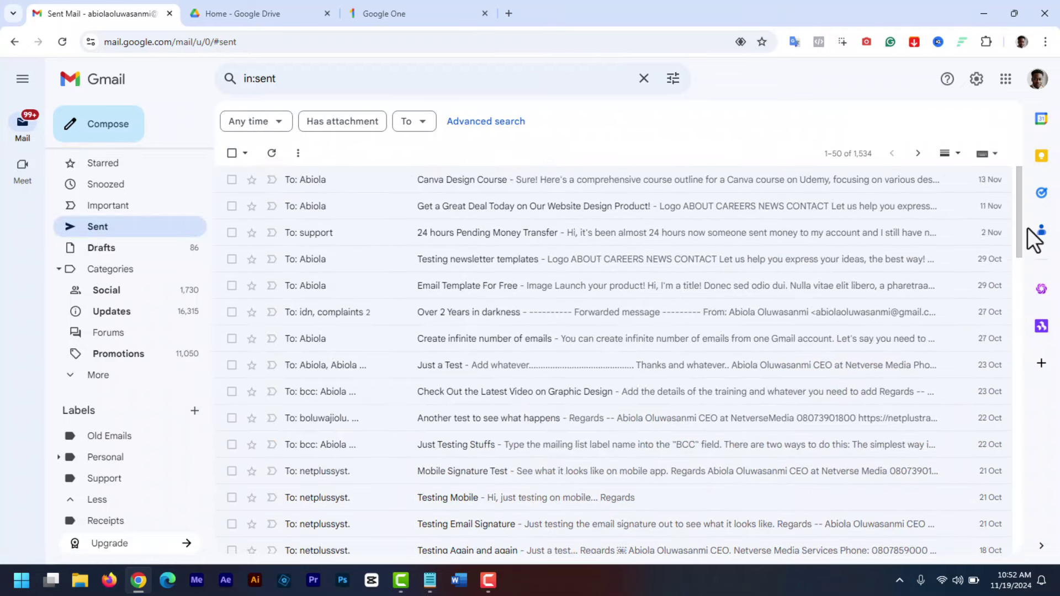
drag(1019, 208, 1043, 135)
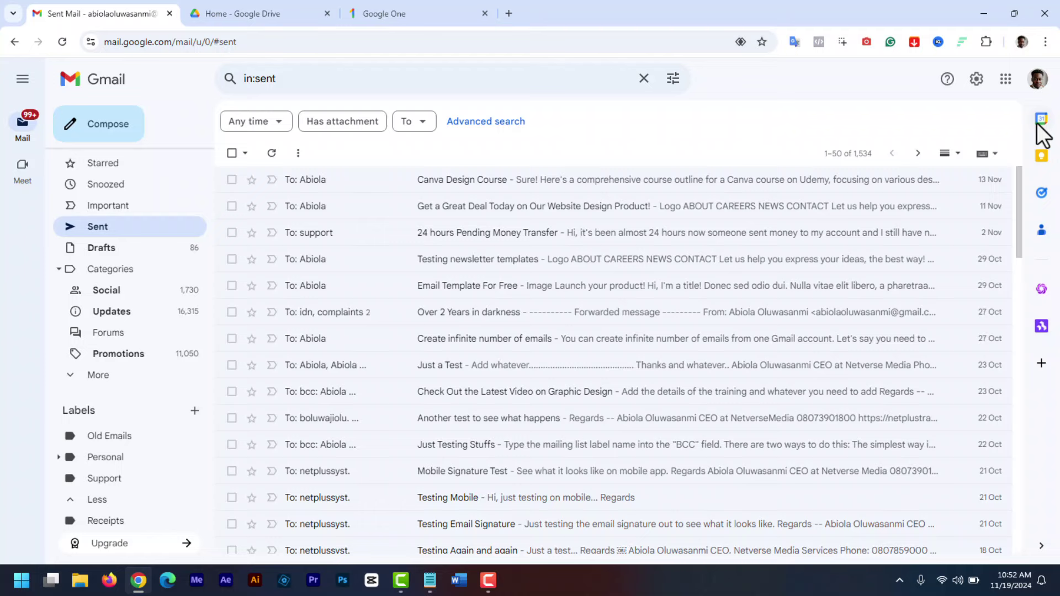
click(232, 155)
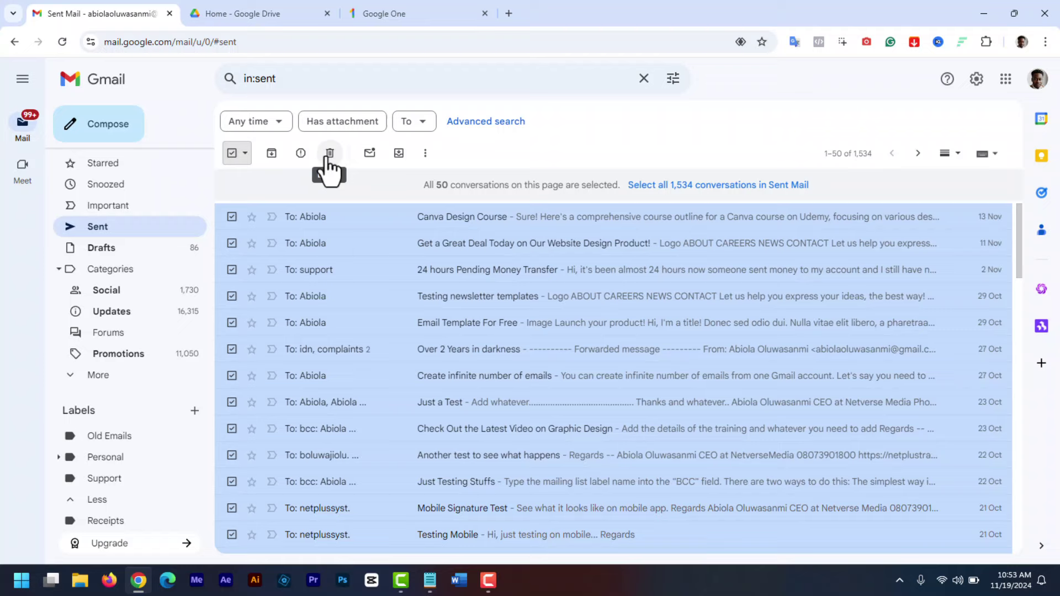
click(329, 155)
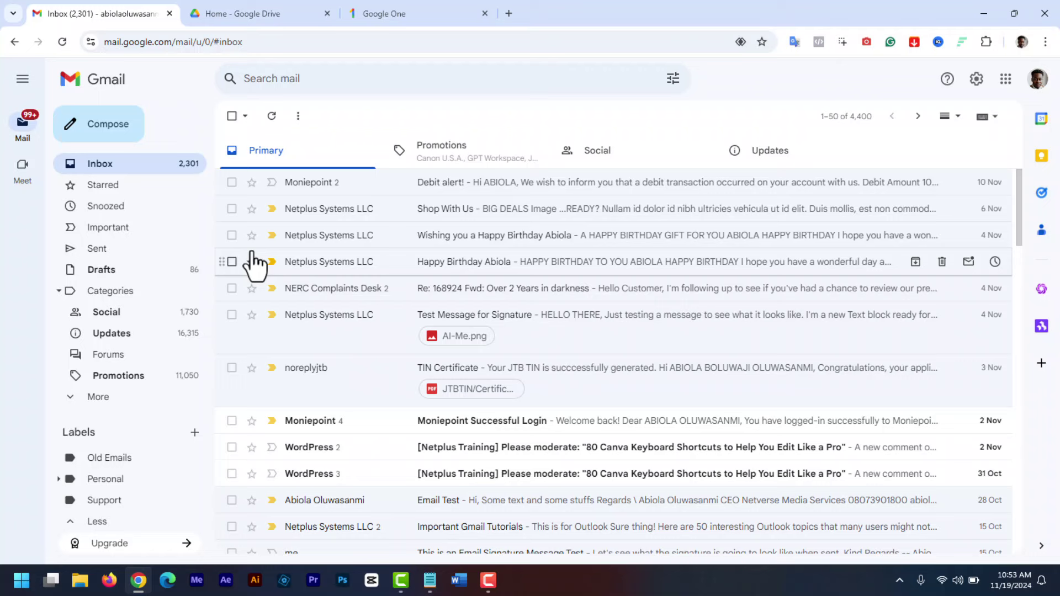
Step: Search for 'Unsubscribe', unsubscribe from daily.dev, and bin its newsletter
click(307, 80)
text(Unsubscribe)
key(Return)
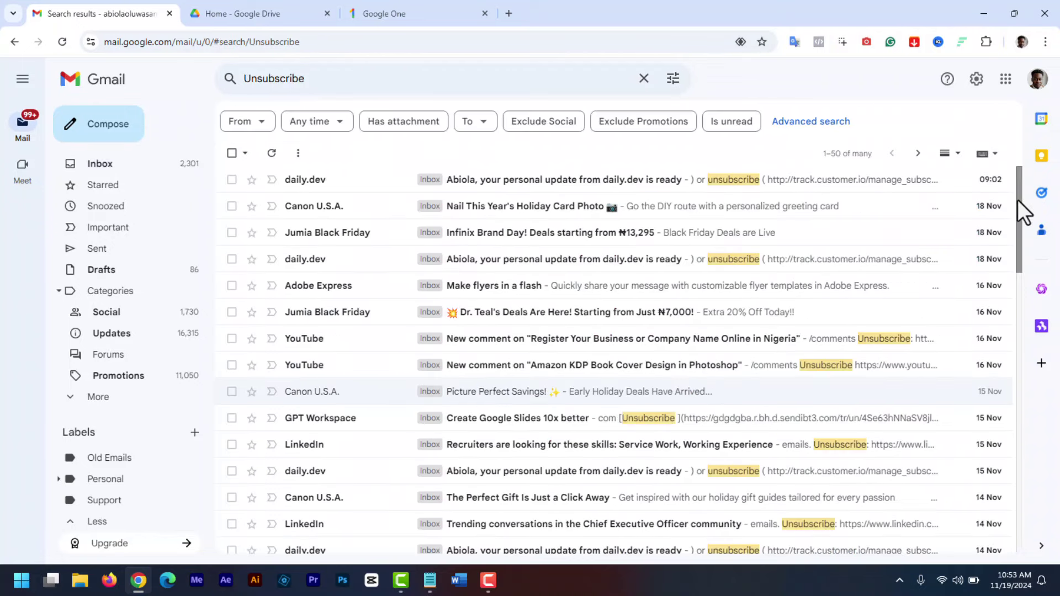
drag(1018, 200, 674, 187)
click(671, 183)
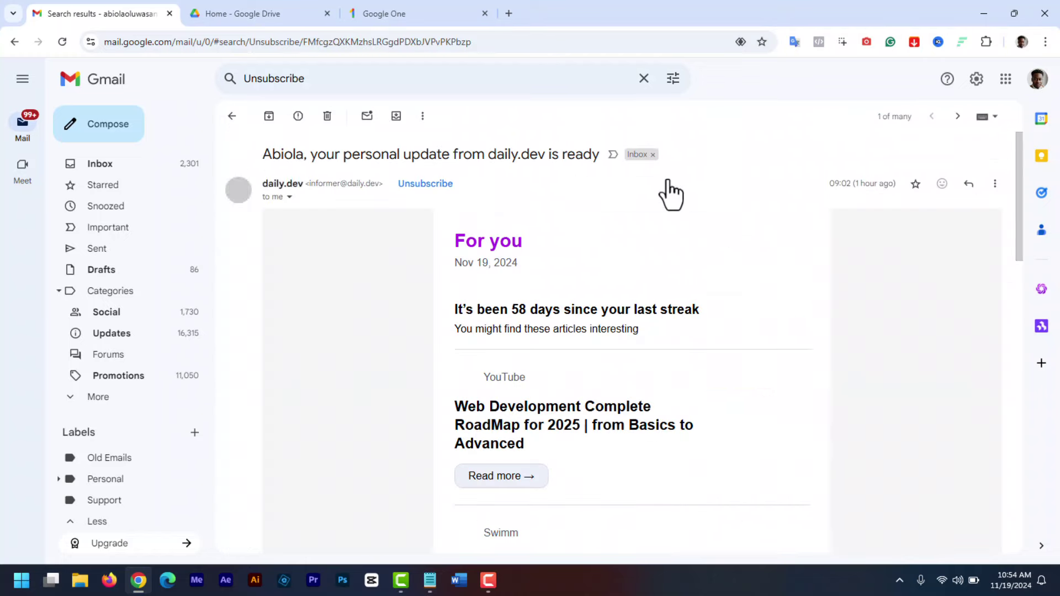
click(436, 191)
click(657, 359)
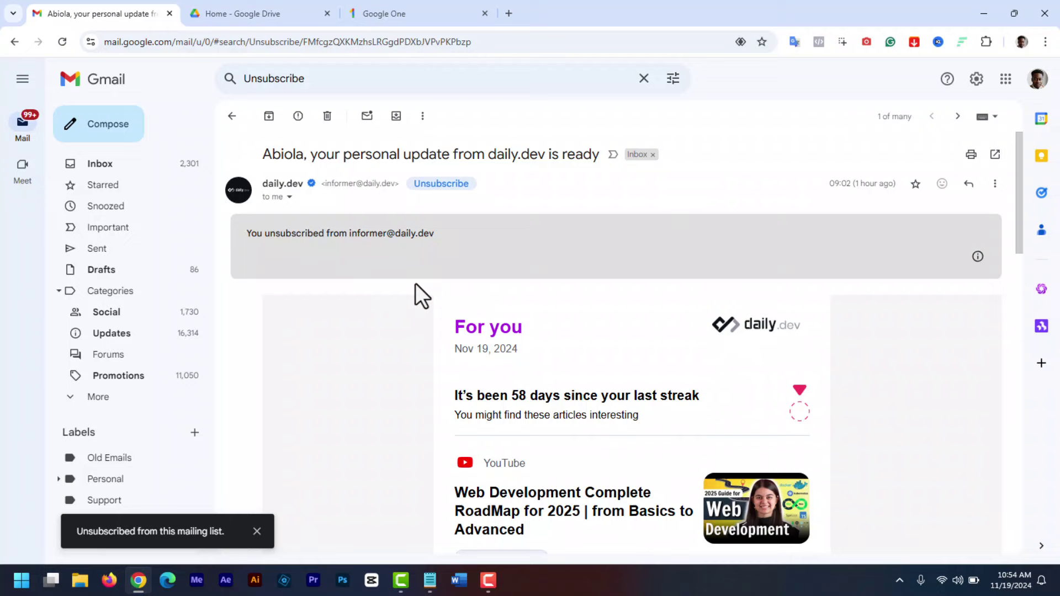
click(327, 115)
Step: Unsubscribe from the Canon U.S.A. mailing list and return to the search results
click(494, 184)
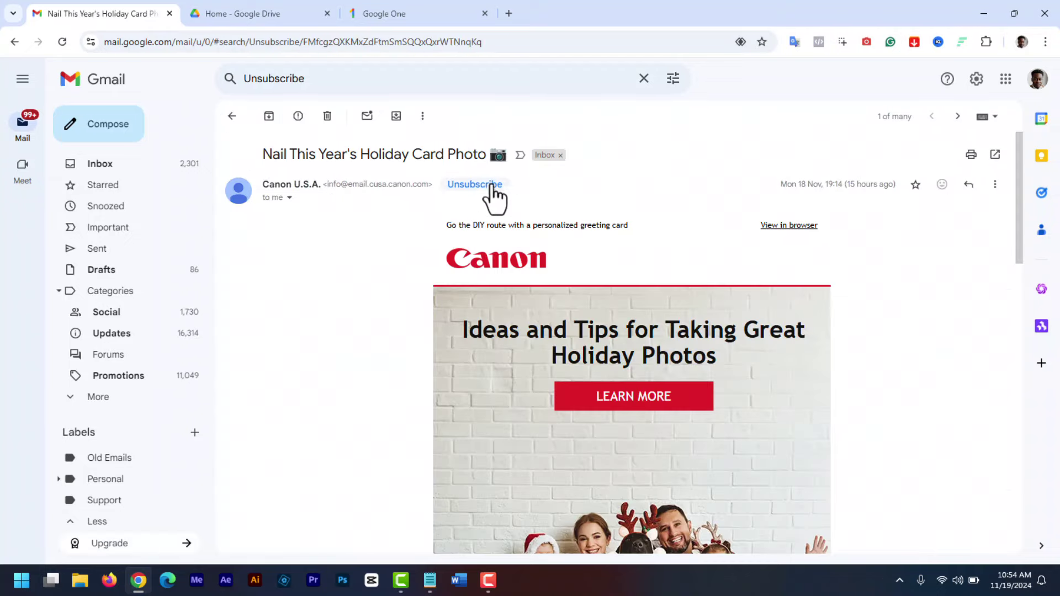
click(475, 188)
click(668, 359)
click(232, 116)
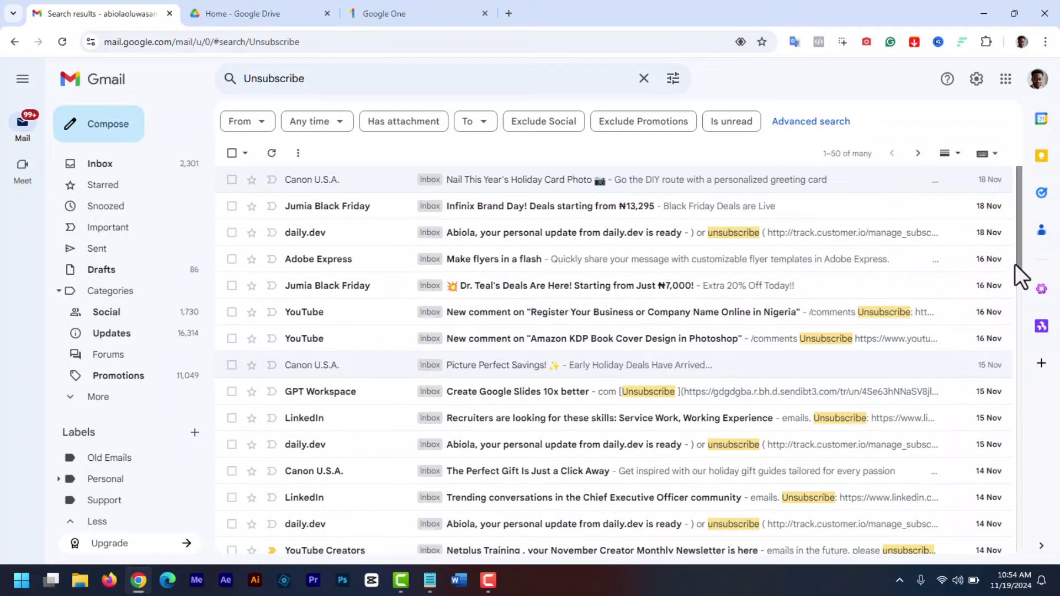
Step: Close the Google Drive tab and switch to the Google One Storage manager
drag(1017, 252, 1043, 535)
scroll(798, 380, up, 20)
click(327, 13)
click(287, 14)
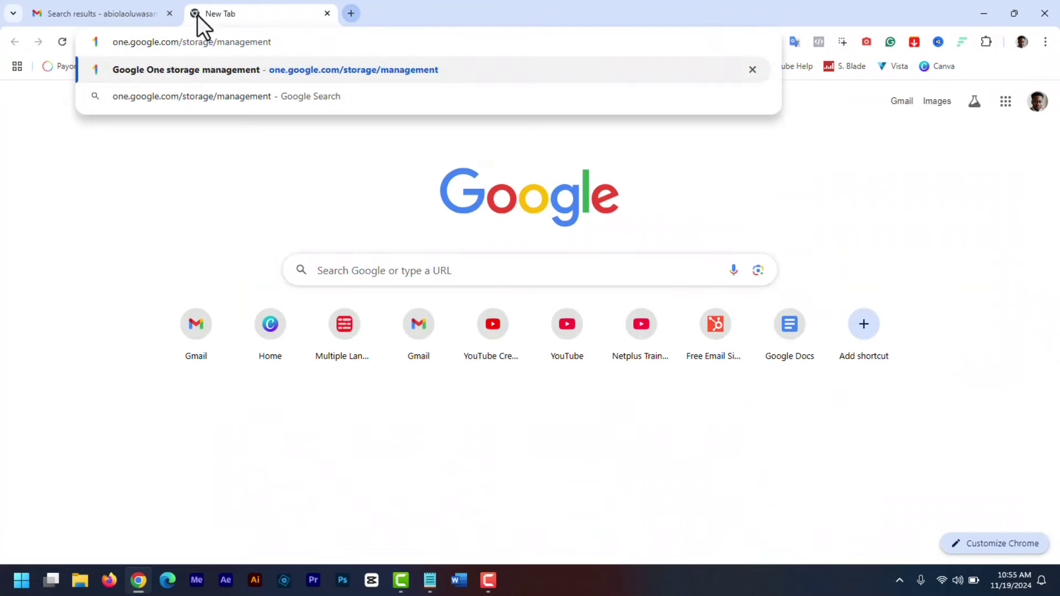
key(Return)
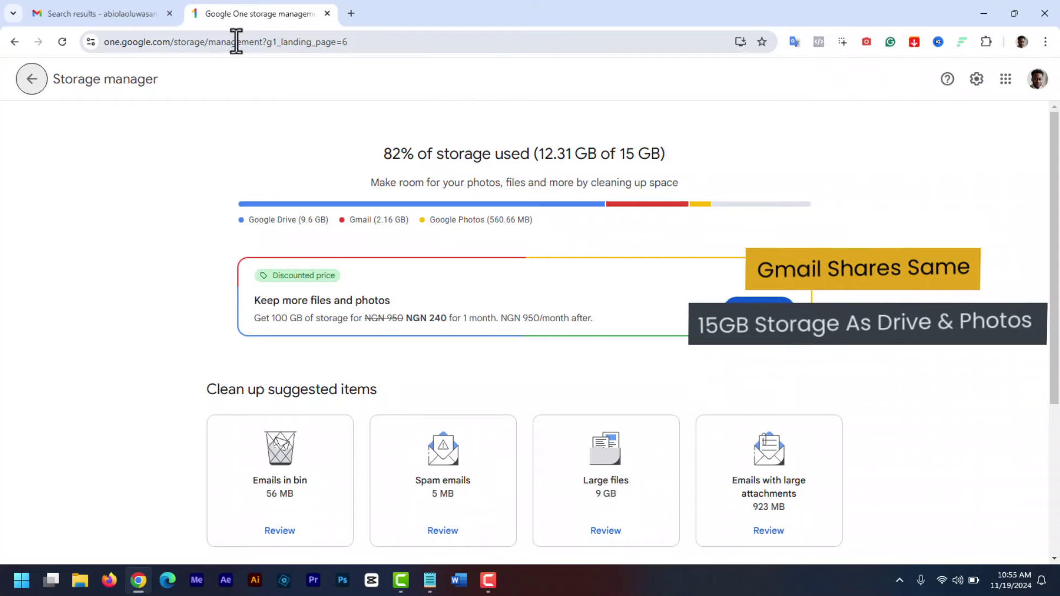
drag(412, 160, 382, 159)
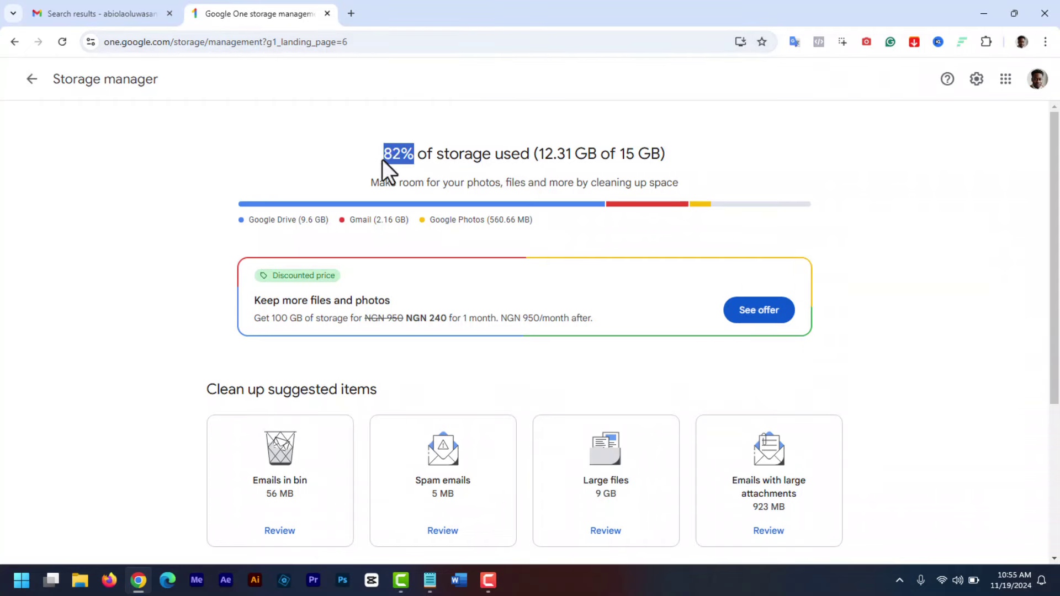
double_click(425, 160)
click(327, 13)
click(193, 13)
text(one.google.com/storage/management)
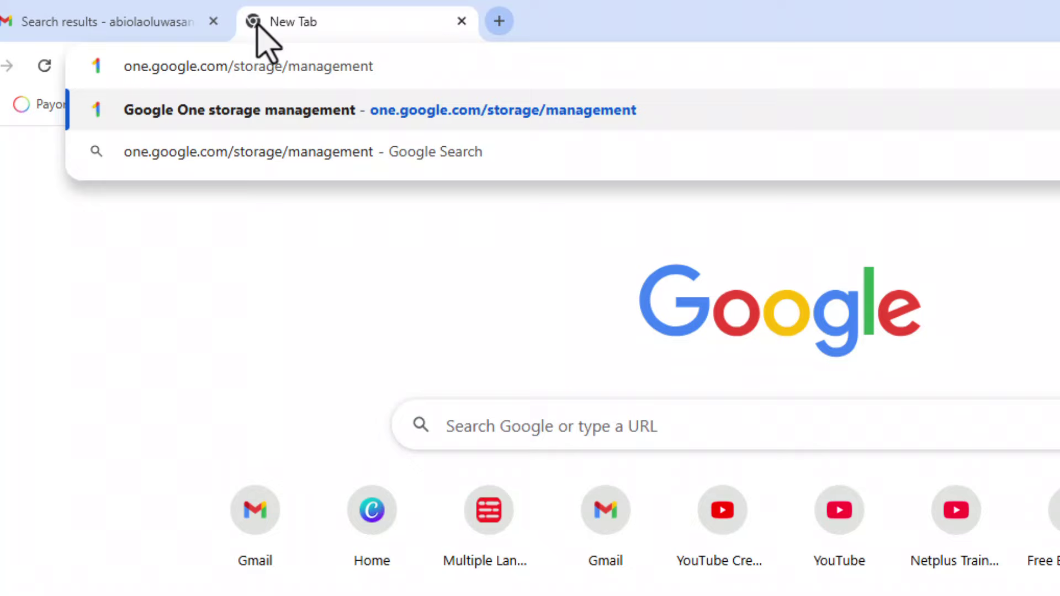
key(Return)
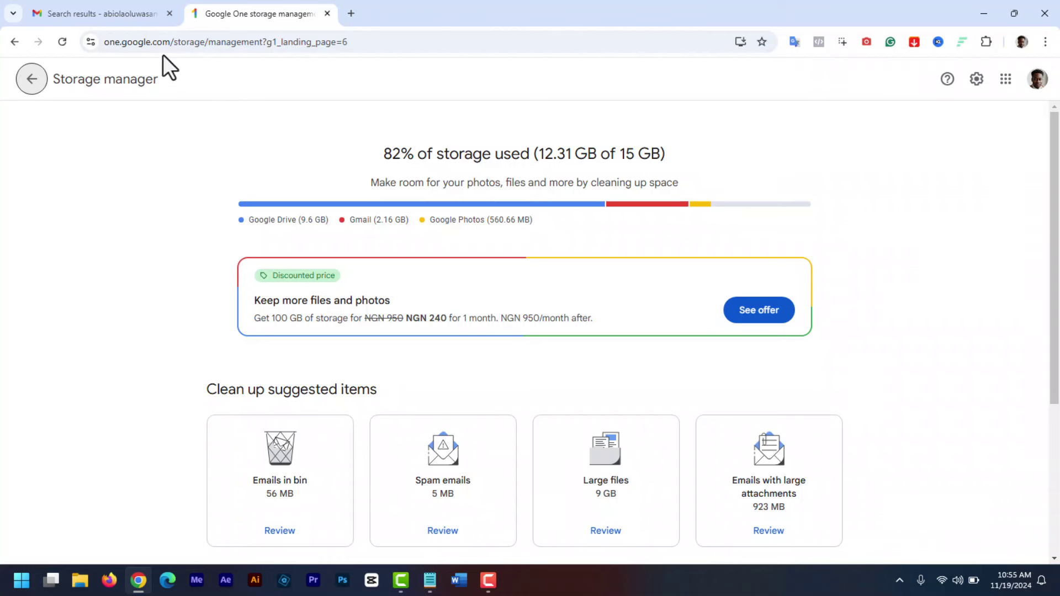
drag(413, 160, 385, 160)
double_click(424, 155)
drag(585, 155, 533, 154)
Step: Look over the emails in the Bin, then return to the storage overview
click(546, 204)
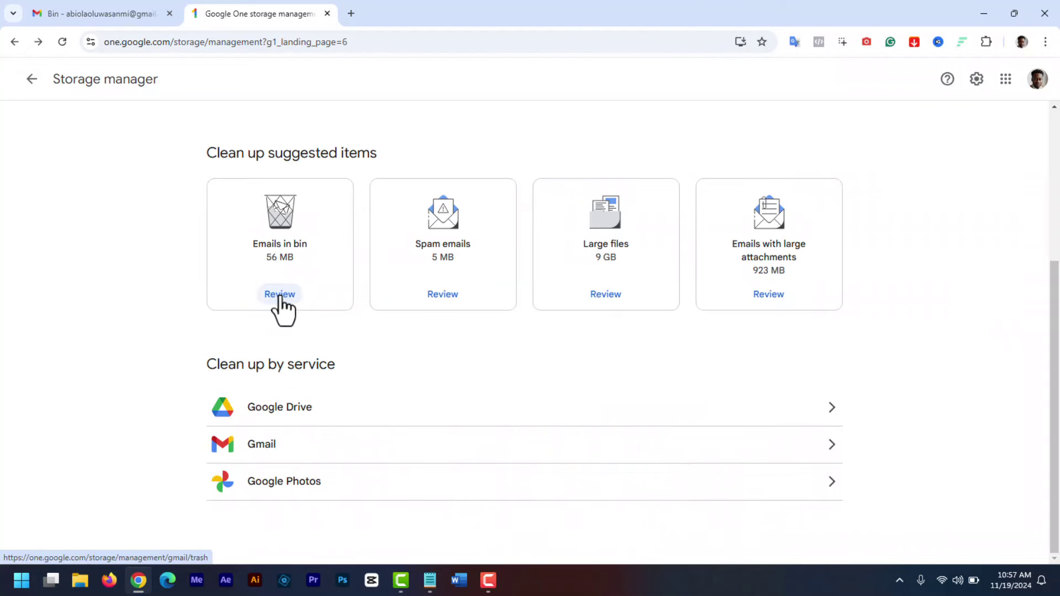
click(279, 308)
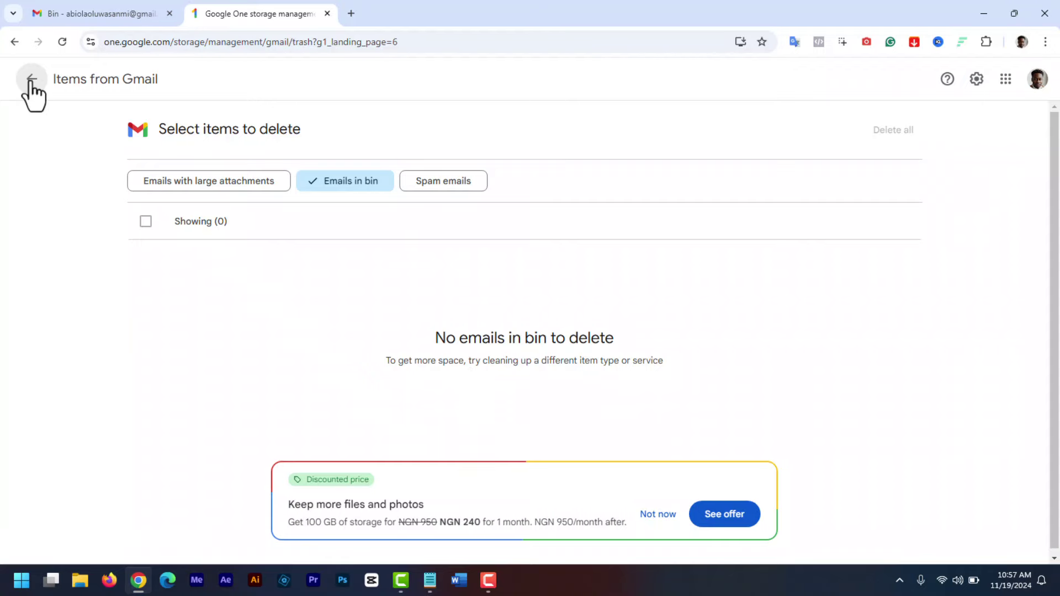
click(31, 82)
Step: Permanently delete all 172 spam emails, freeing 5.78 MB, and return to Storage manager
click(436, 298)
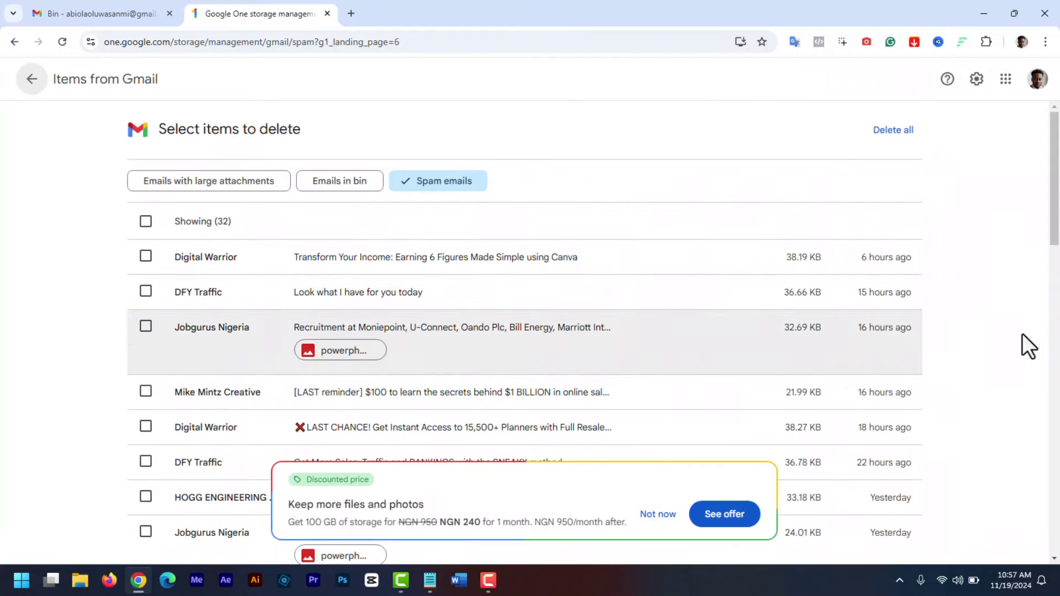
click(892, 130)
click(422, 372)
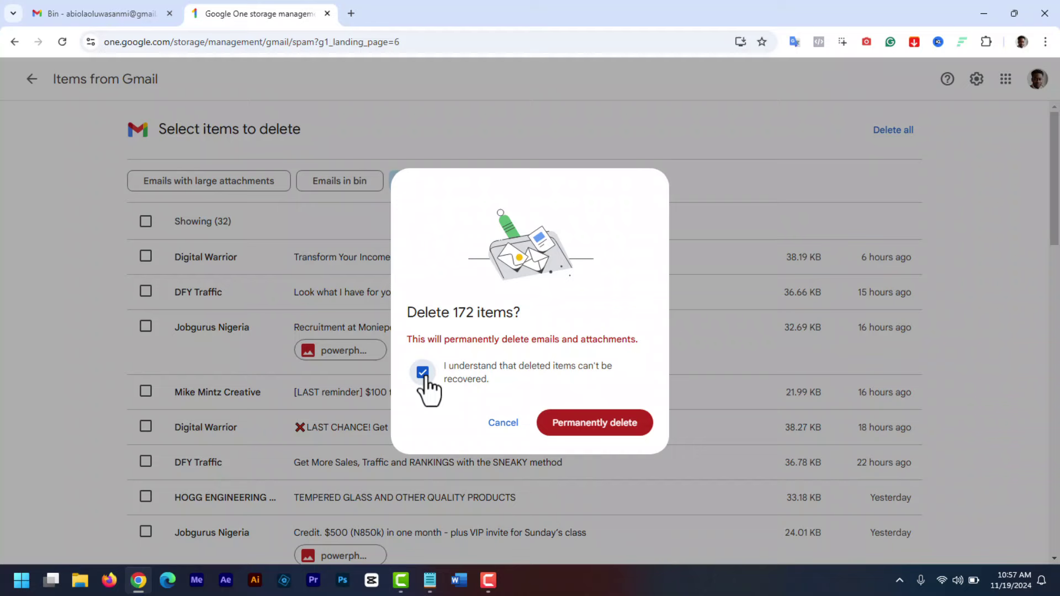
click(586, 425)
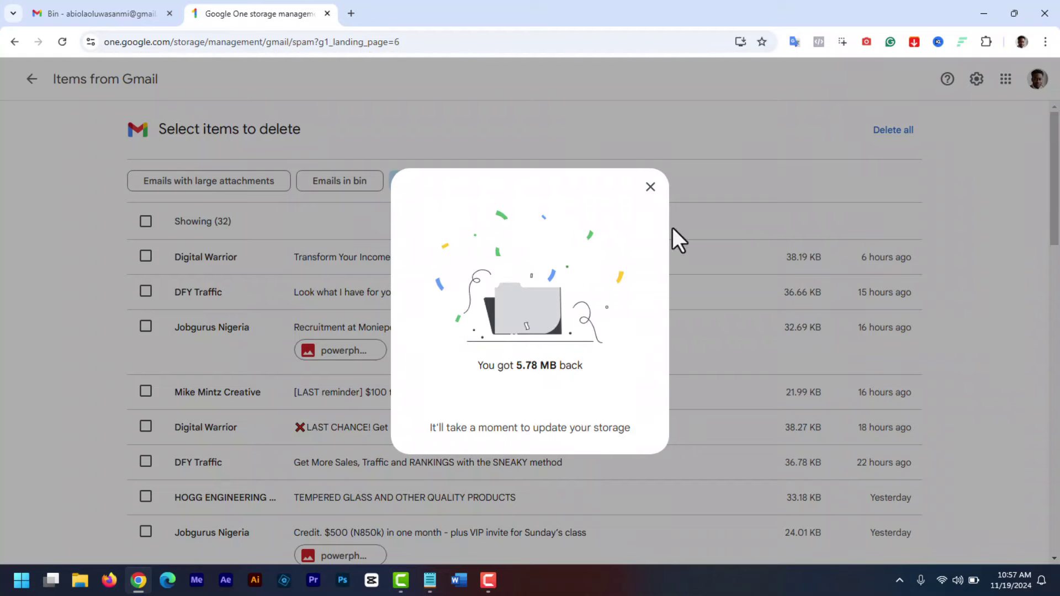
click(548, 426)
click(32, 79)
scroll(747, 462, down, 3)
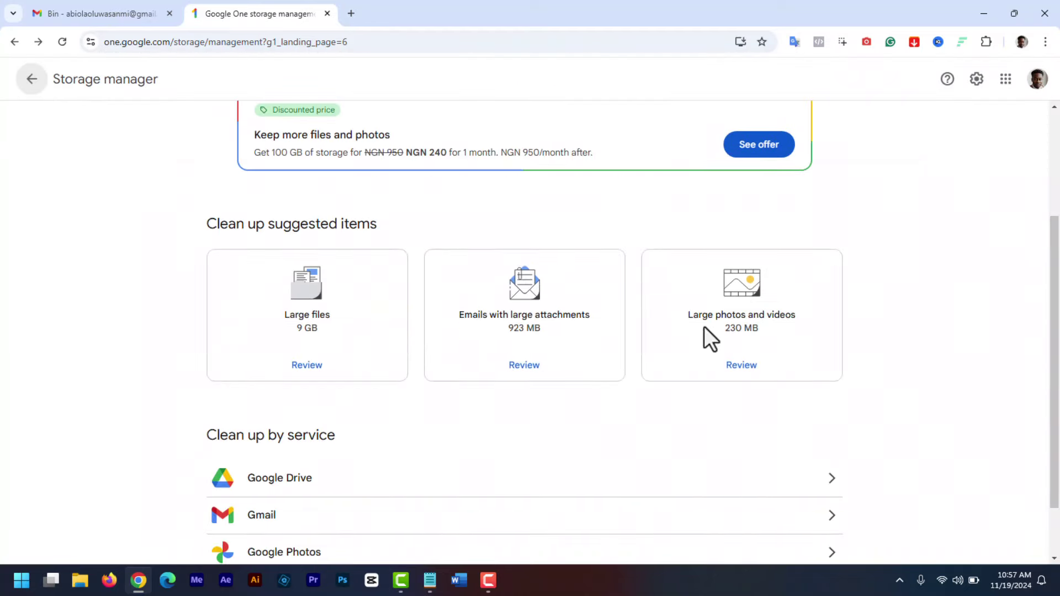
Step: Permanently delete the first 100 large Drive files, freeing 8 GB
click(504, 364)
click(343, 223)
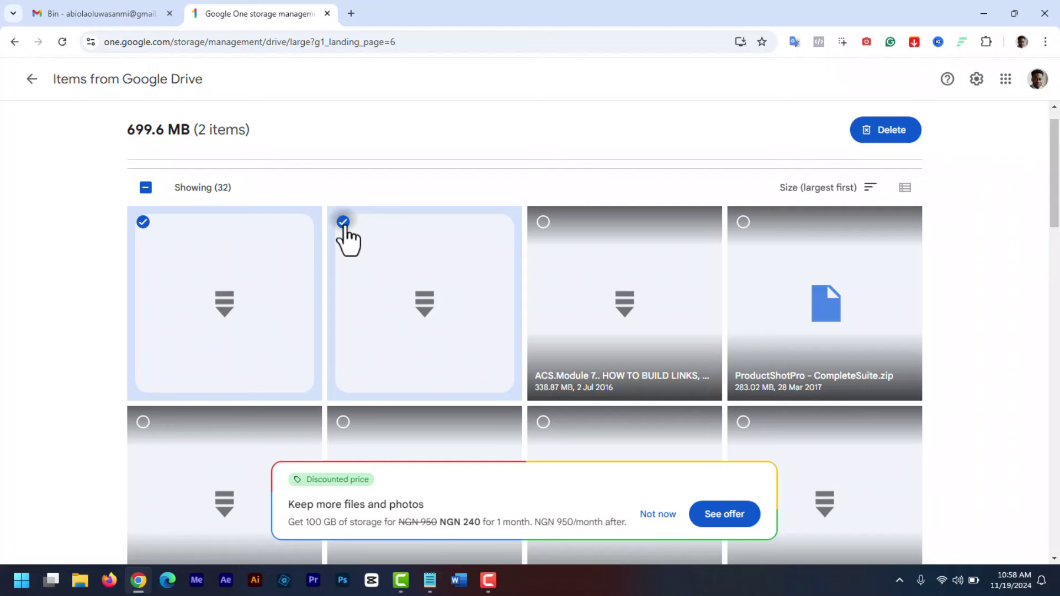
click(531, 384)
click(743, 221)
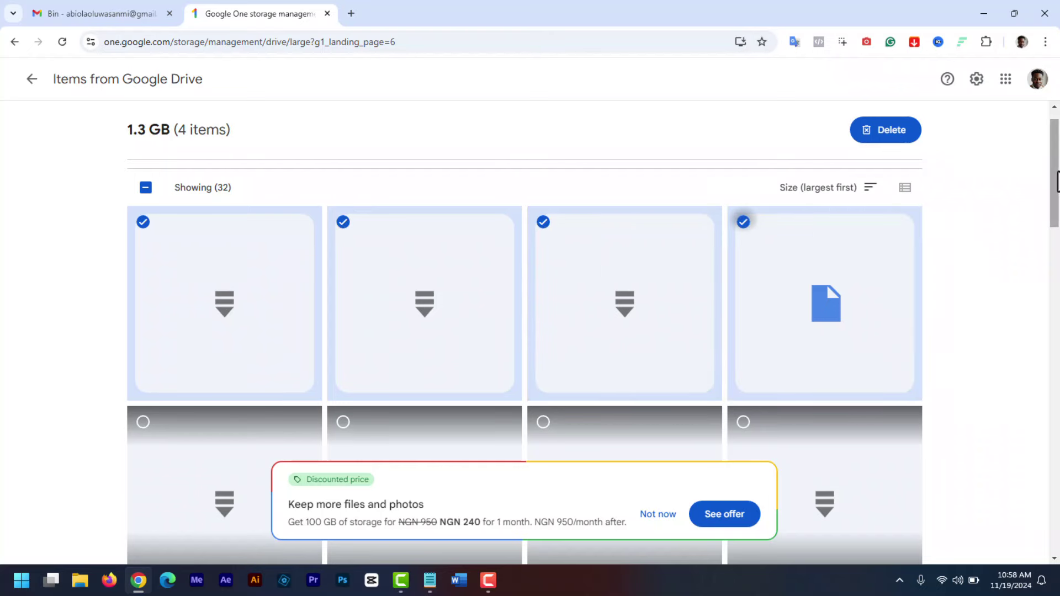
scroll(743, 221, down, 2)
scroll(956, 218, down, 7)
scroll(956, 219, up, 4)
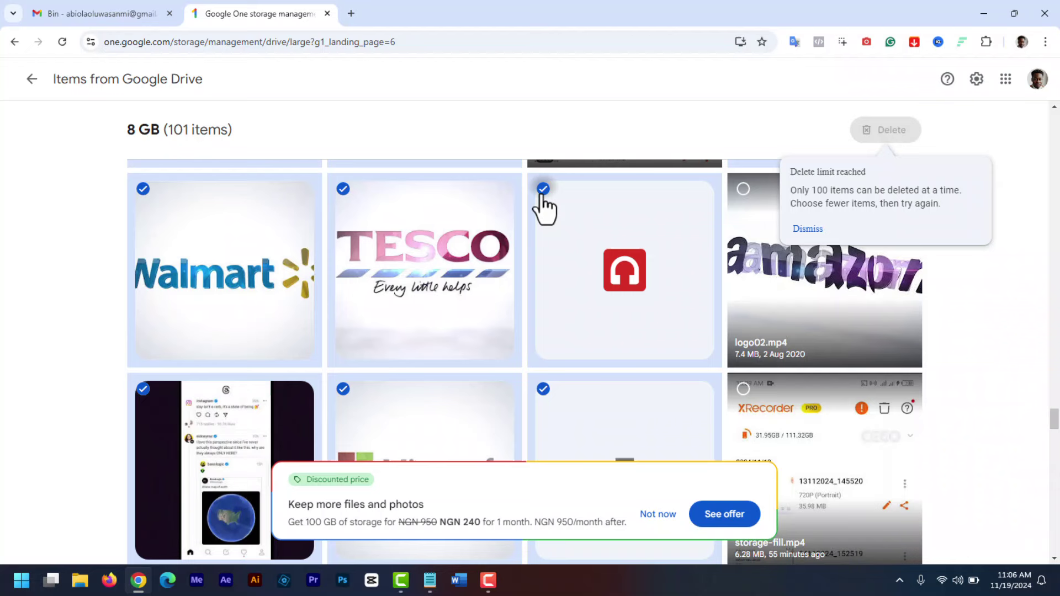
click(543, 192)
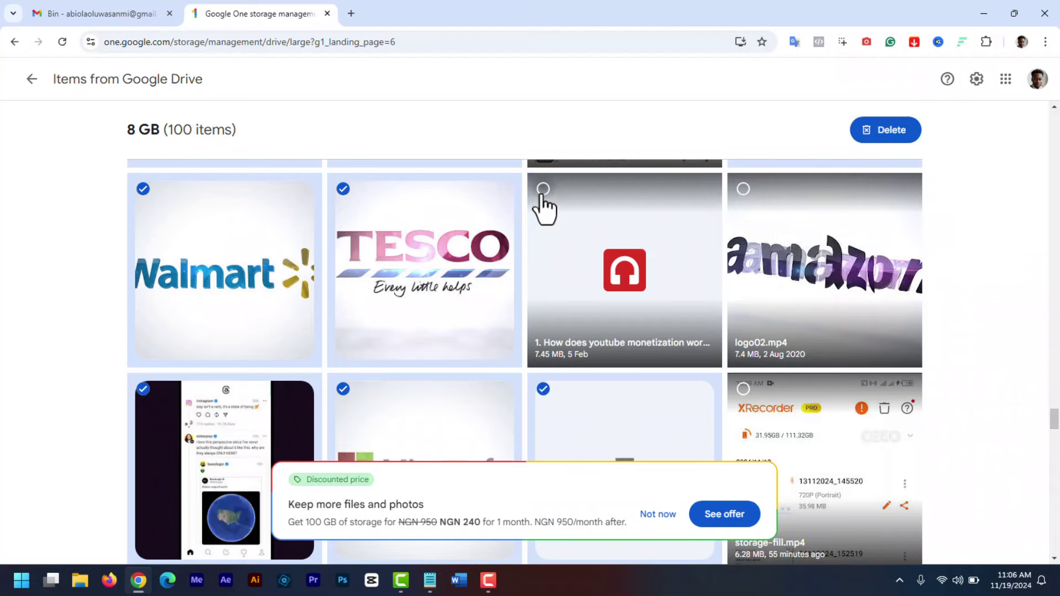
click(884, 135)
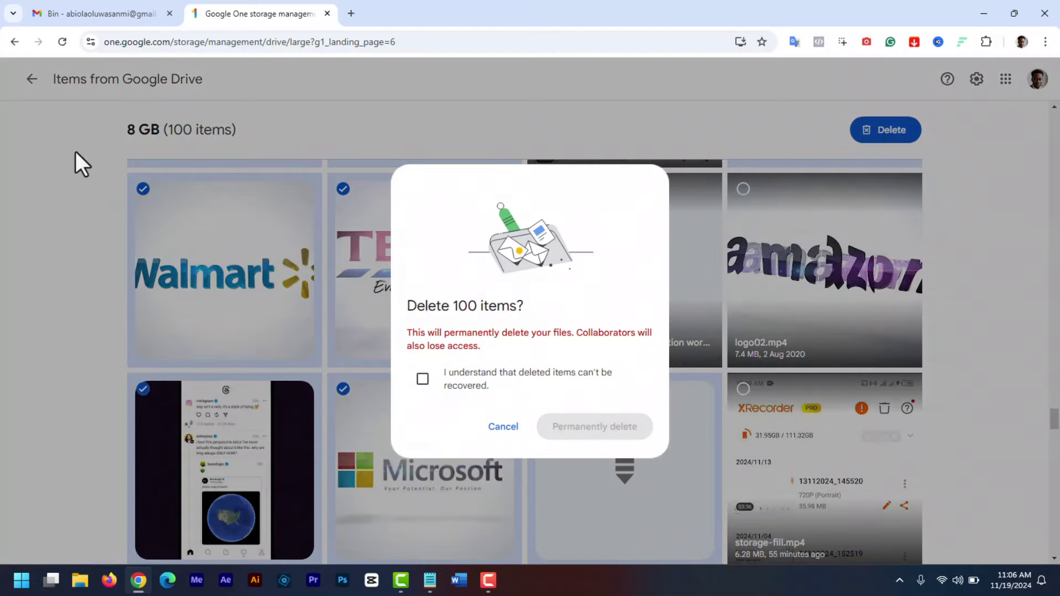
click(422, 378)
click(594, 428)
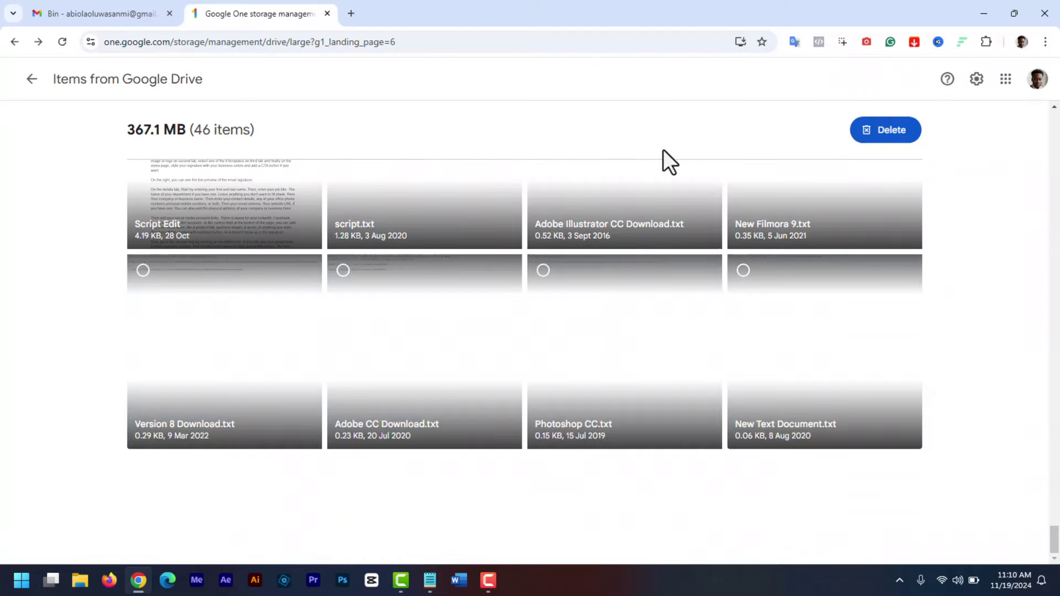
Step: Permanently delete the remaining 46 large files (367.1 MB) and close the confirmation
click(877, 138)
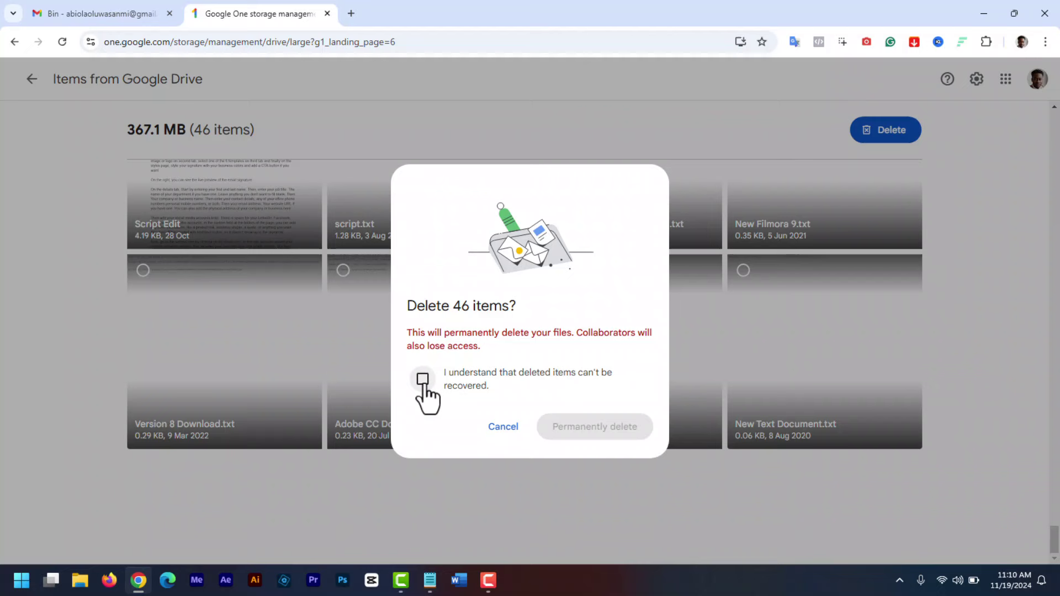
click(422, 379)
click(595, 431)
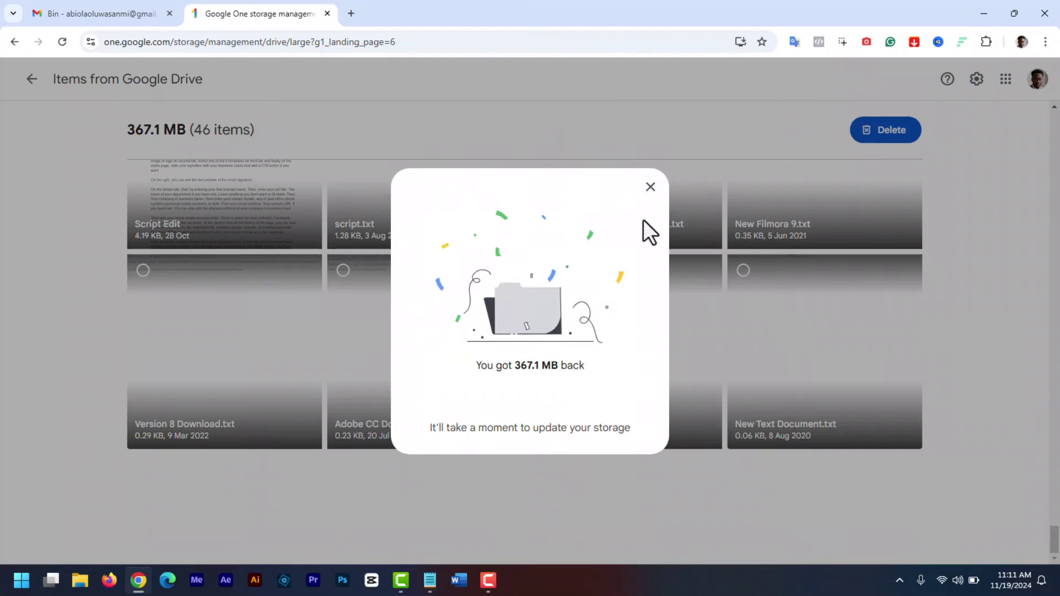
click(651, 185)
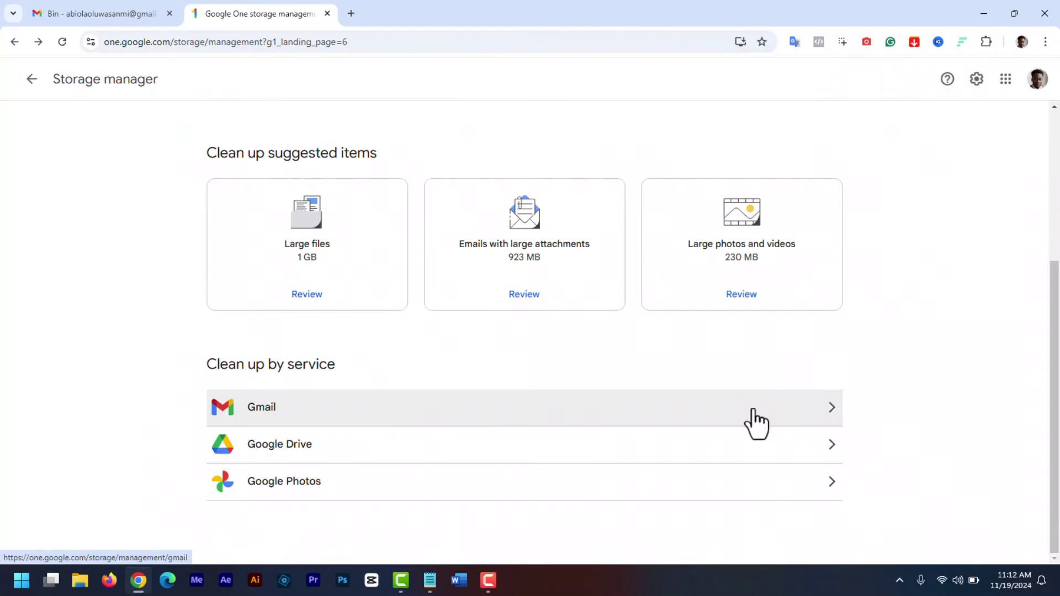
Step: Permanently delete the 32 large-attachment Gmail emails, then open the 11 large Google Photos items
click(753, 411)
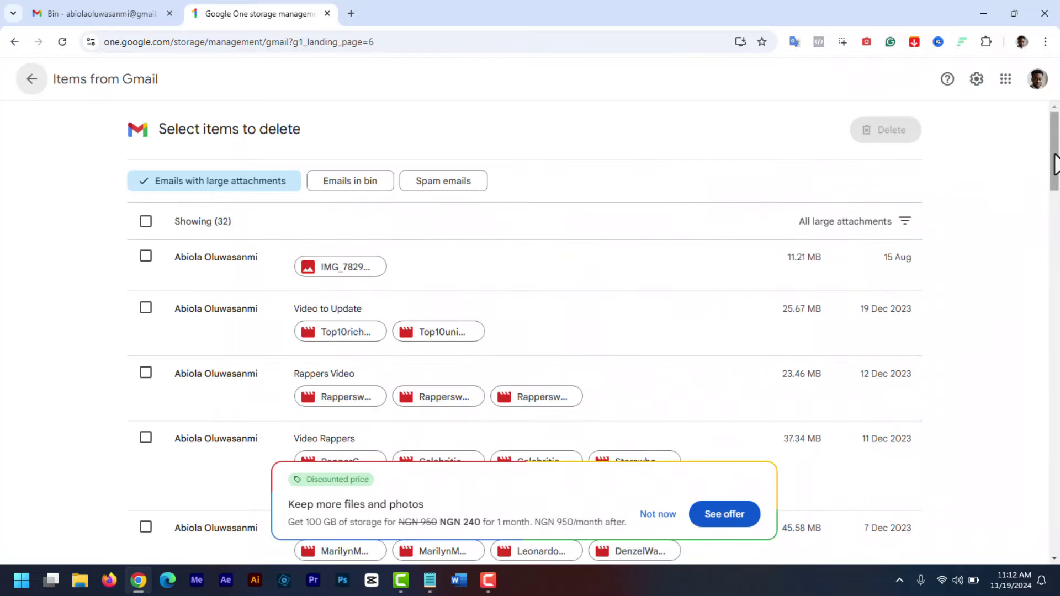
drag(1054, 160, 382, 143)
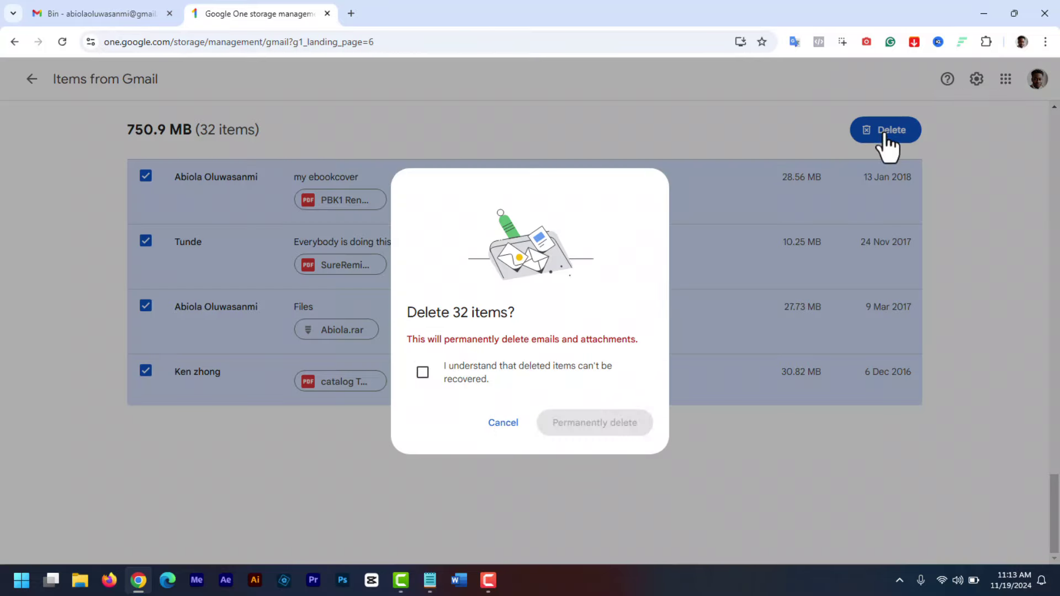
click(422, 371)
click(568, 430)
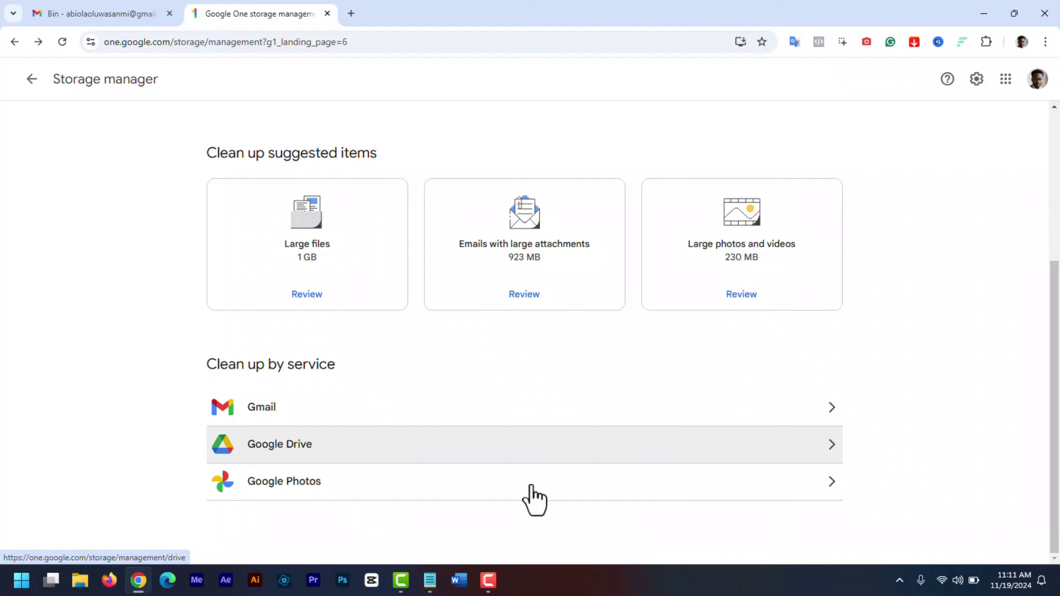
click(751, 493)
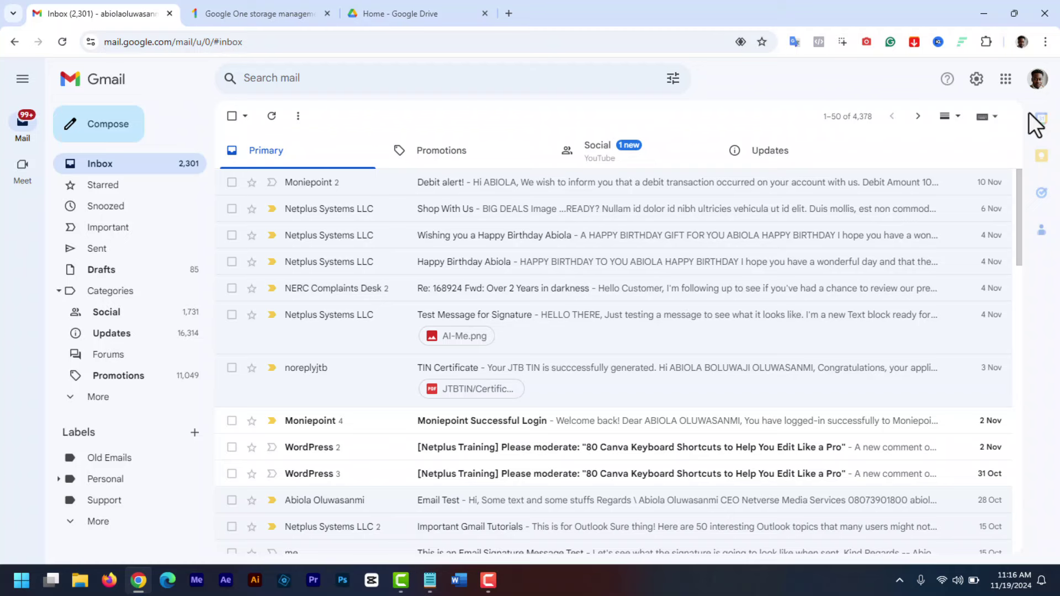
Step: Open Gmail's full settings and find storage at 2.91 GB (19%) of 15 GB
click(976, 79)
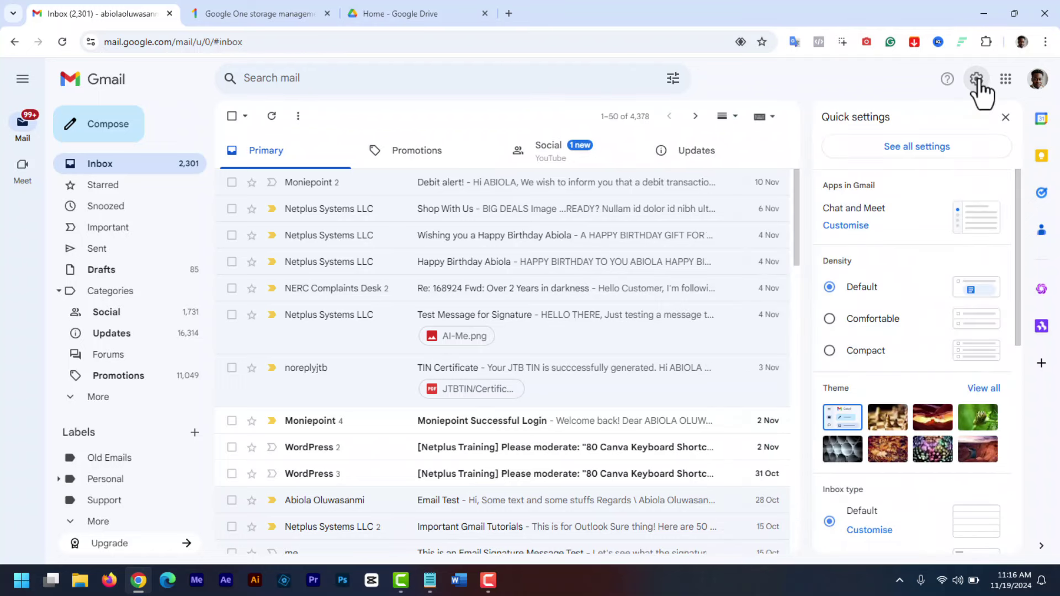
click(923, 150)
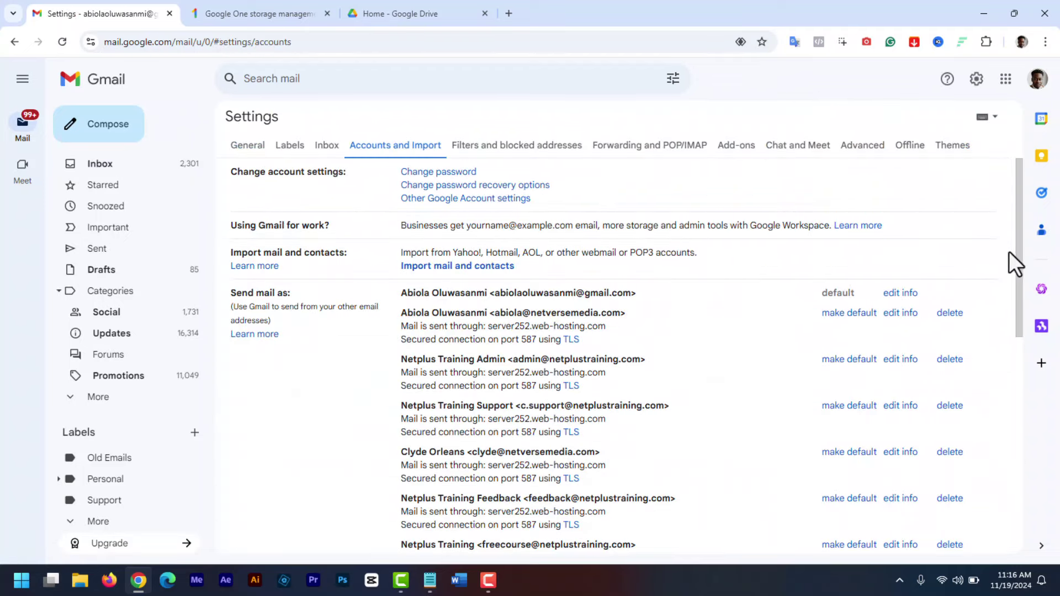
drag(1020, 228, 1012, 548)
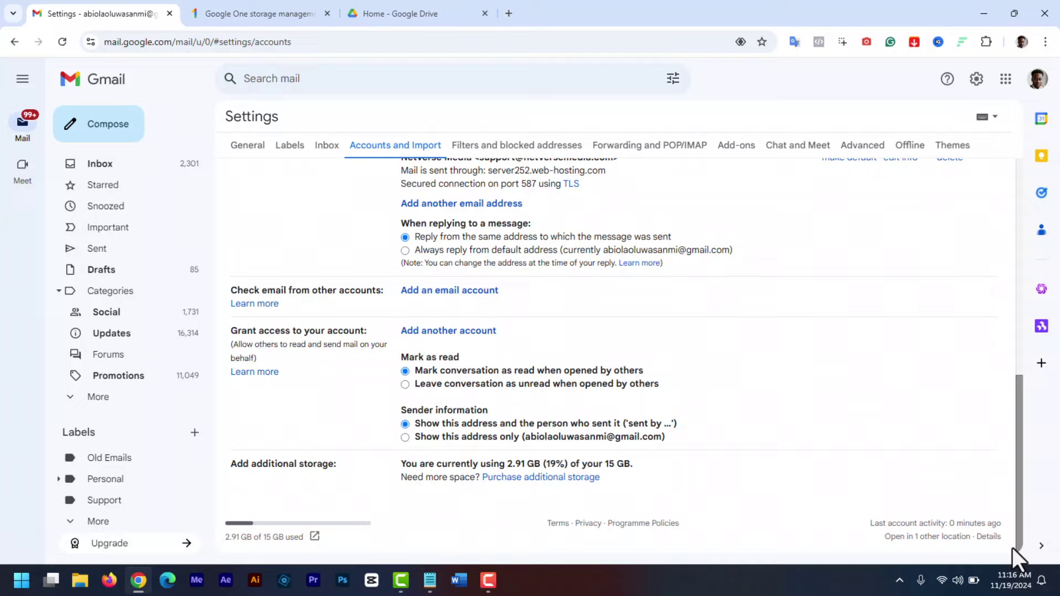
drag(502, 464, 617, 467)
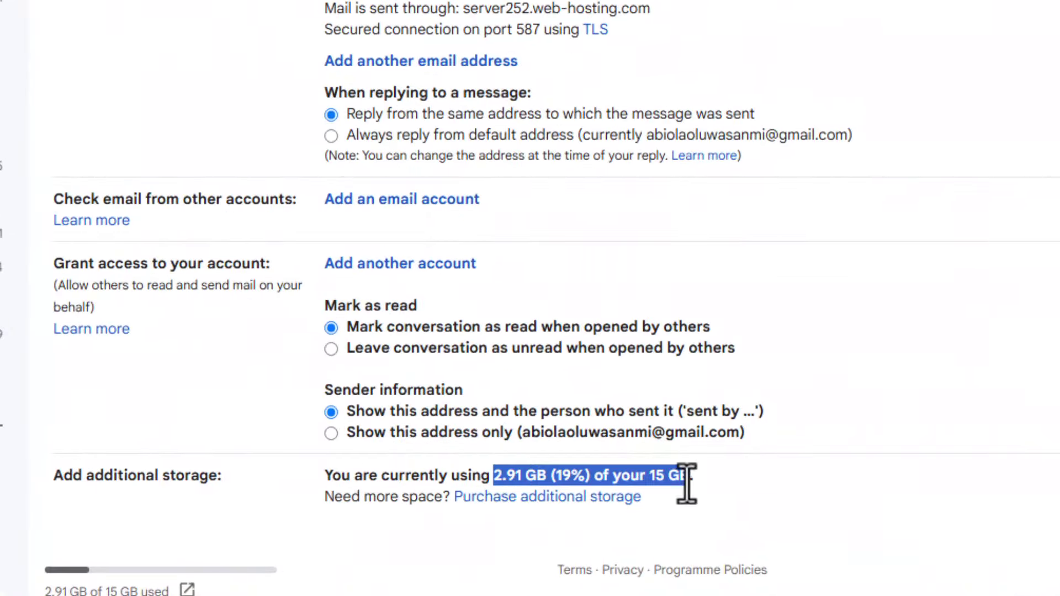
click(705, 486)
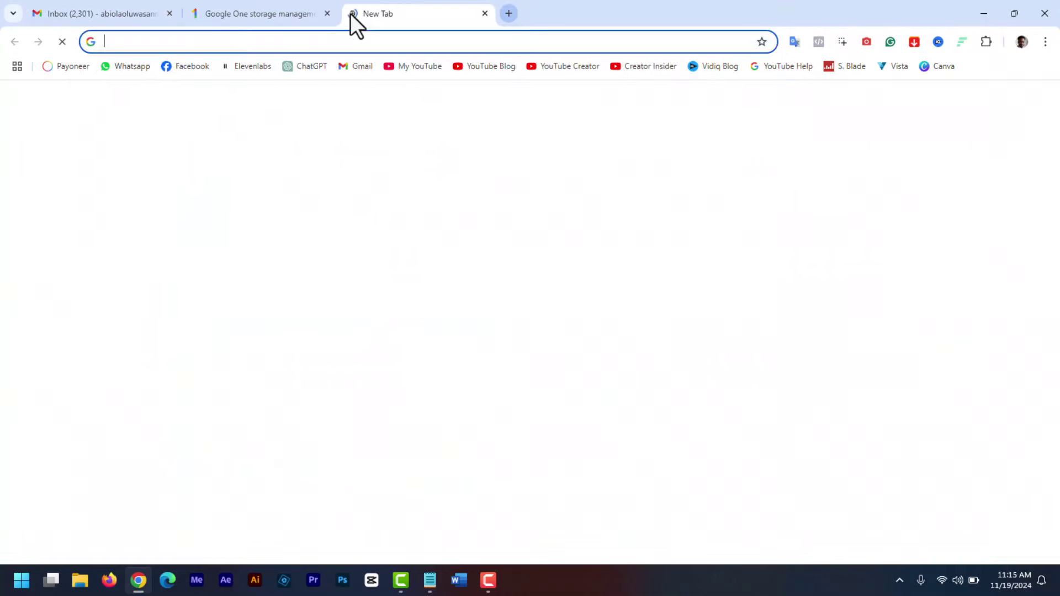
Step: Go to Google Drive and confirm storage now shows 20% used (3.12 GB of 15 GB)
text(dr)
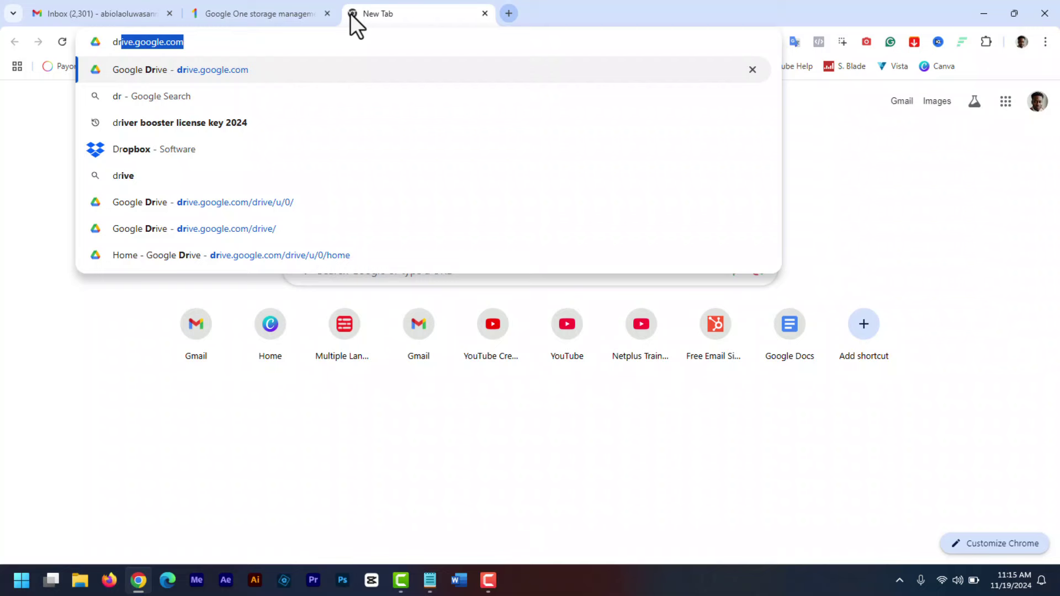
key(Return)
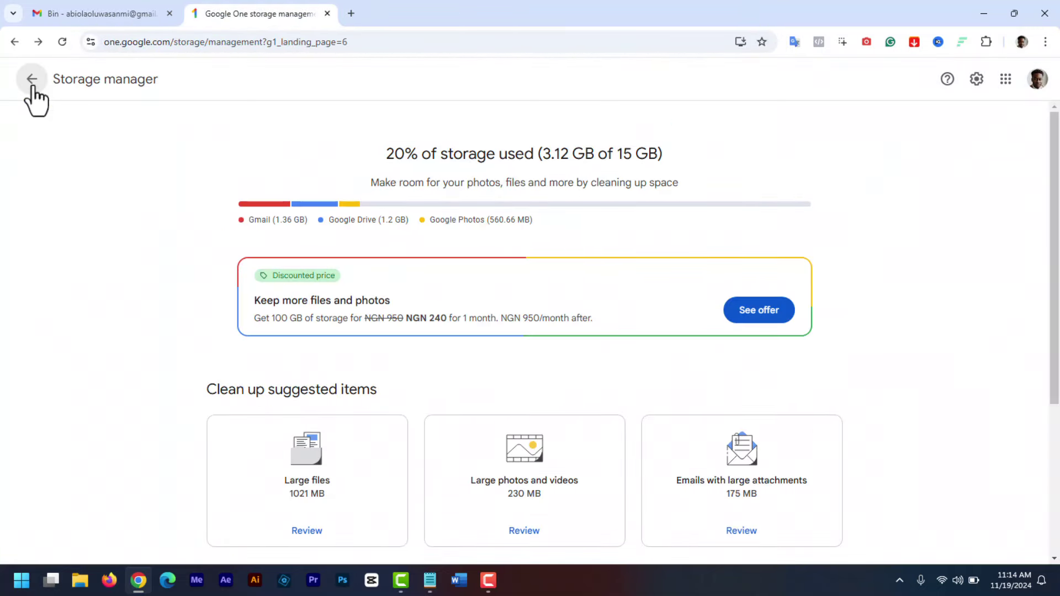
drag(417, 159, 449, 160)
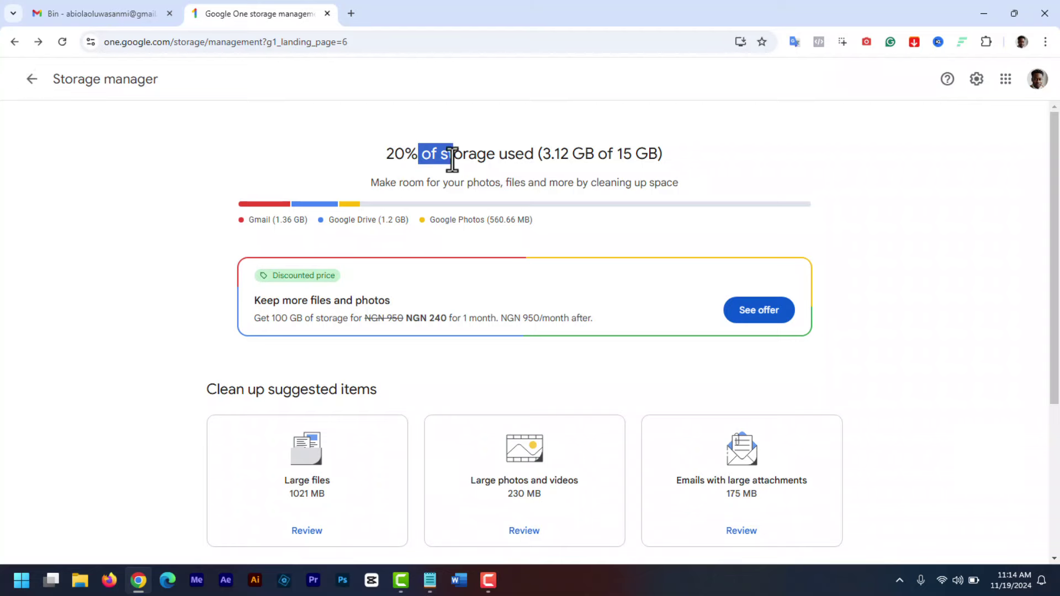
click(608, 160)
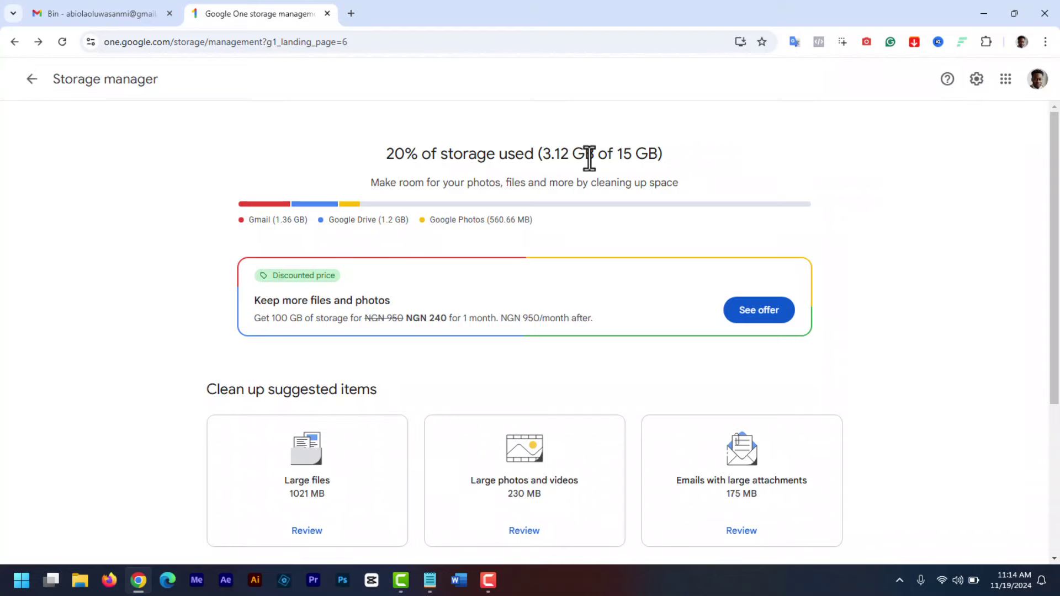